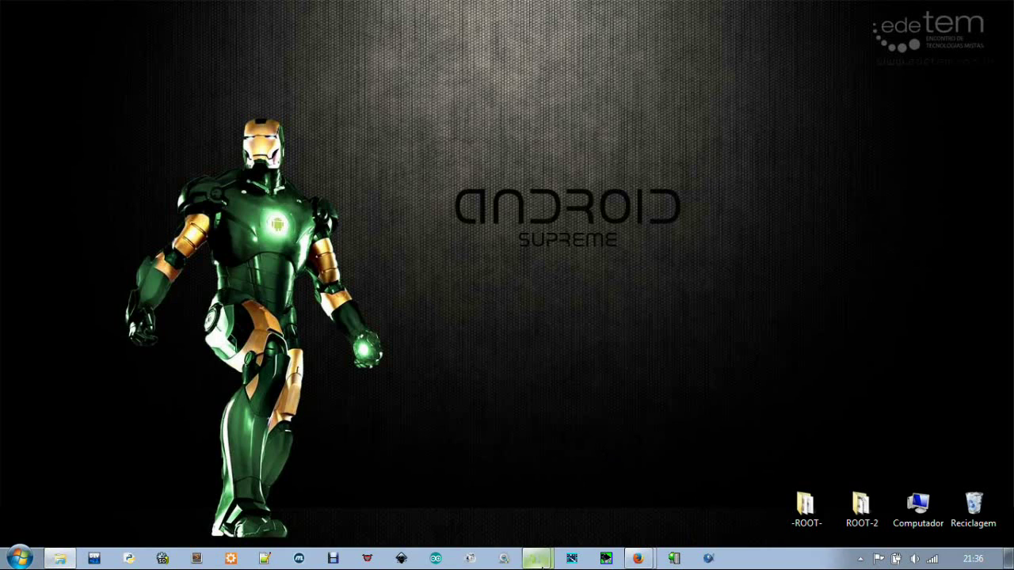
Bring the DraftSight window with the blank NONAME_0.dwg drawing to the front
left_click(538, 507)
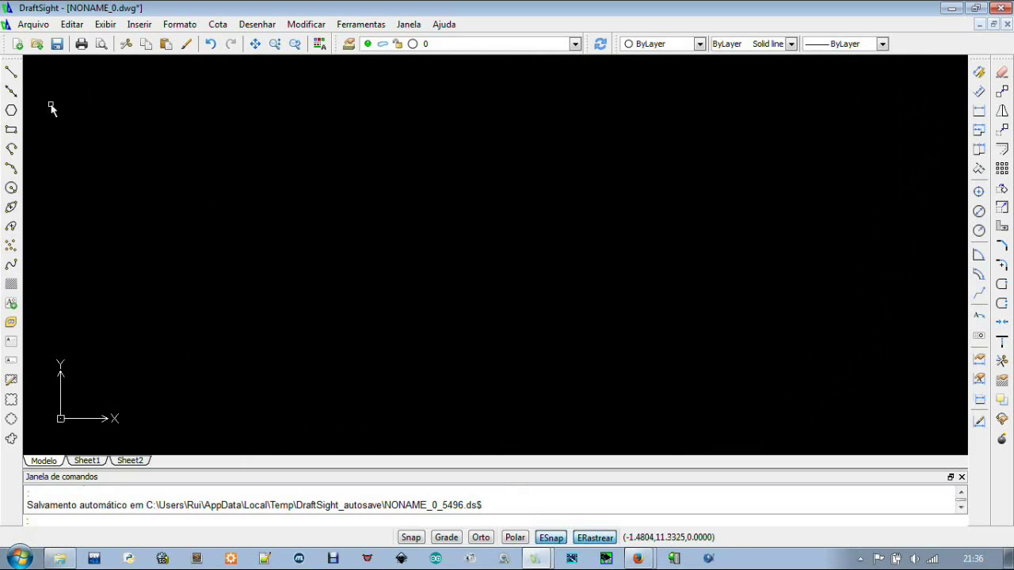
Draw a 10-unit horizontal line in the upper drawing area with Ortho on
left_click(21, 77)
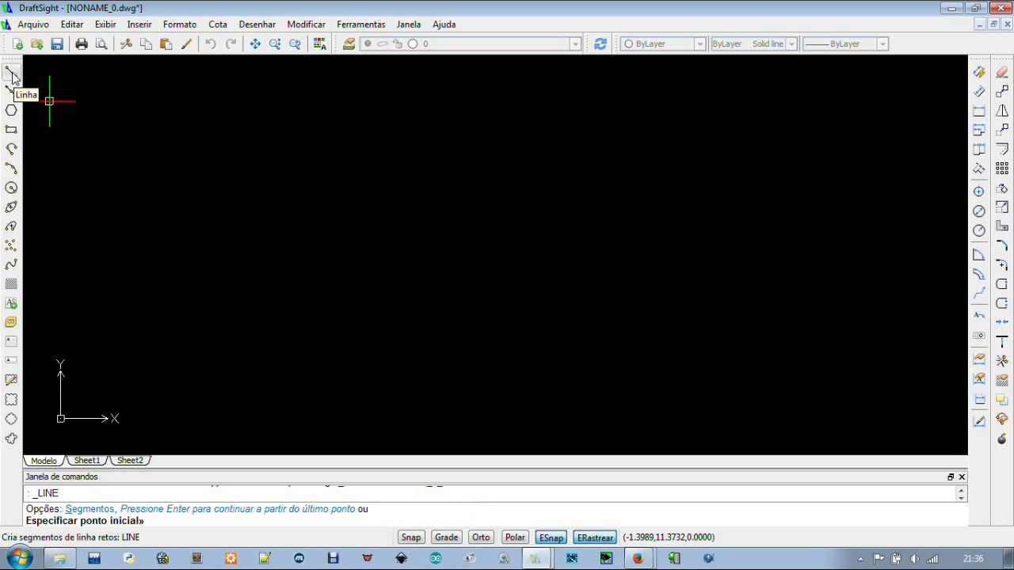
left_click(277, 156)
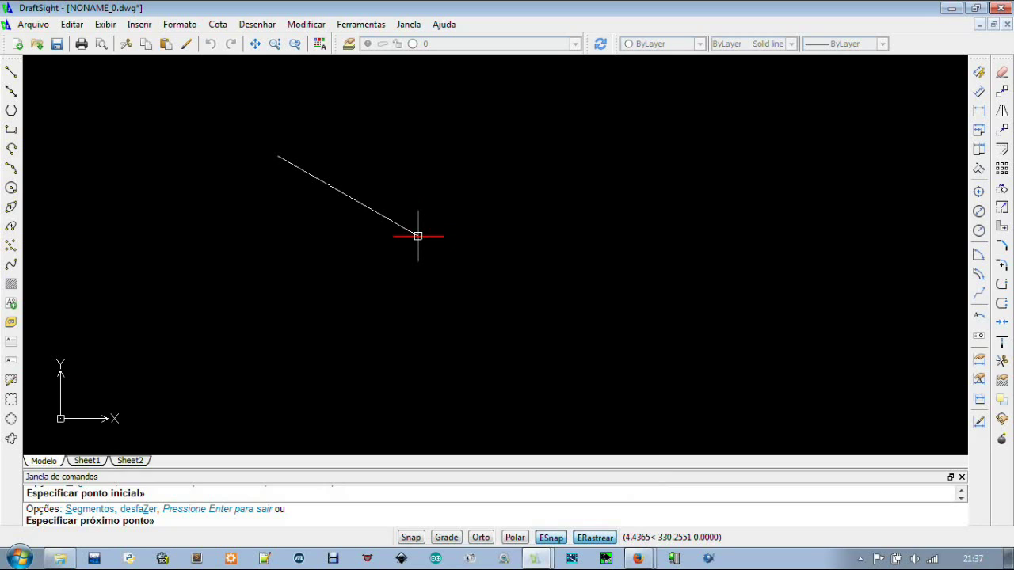
key("F8")
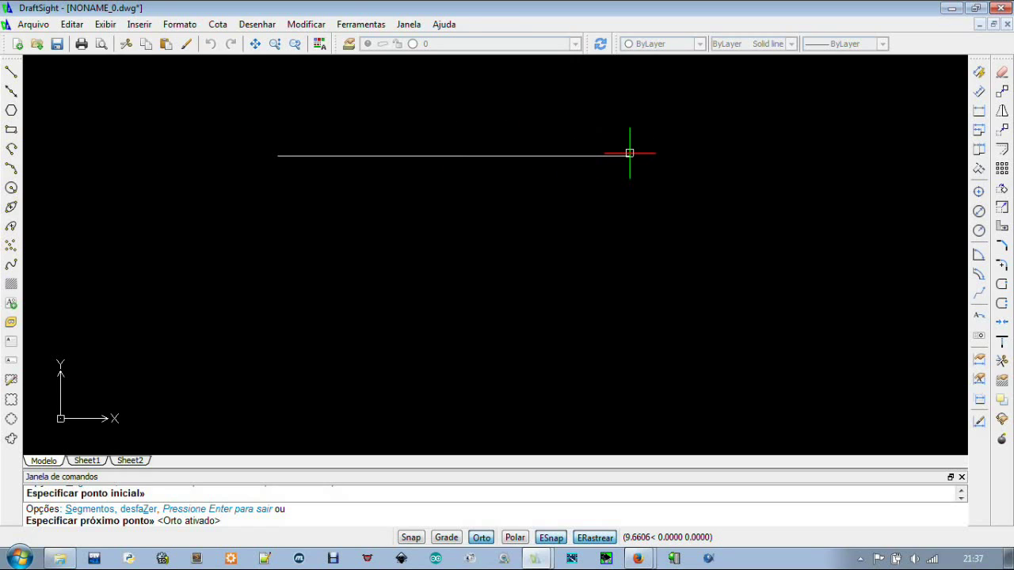
type("1")
key("BackSpace")
type("1")
type("0")
key("Return")
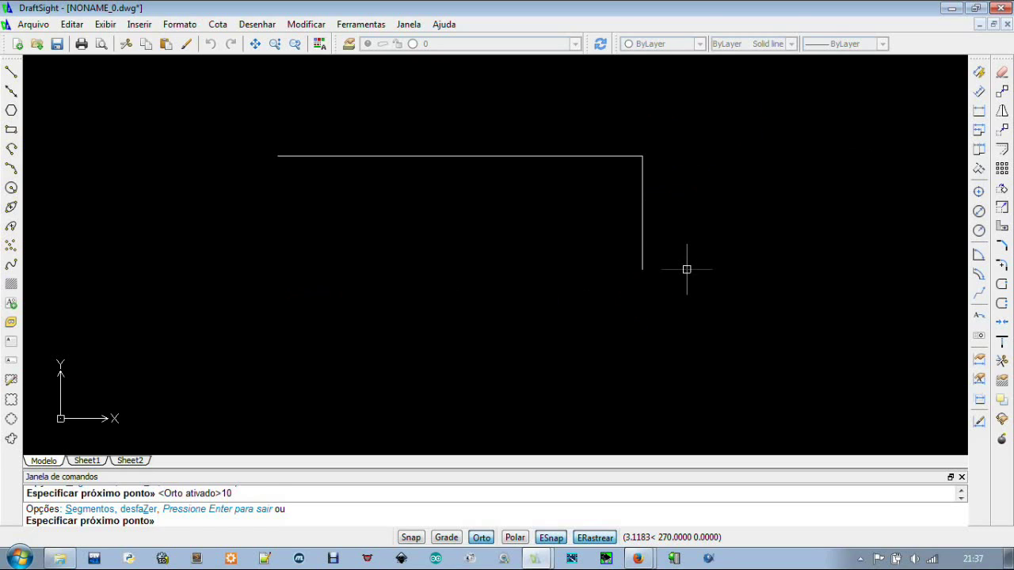
key("Escape")
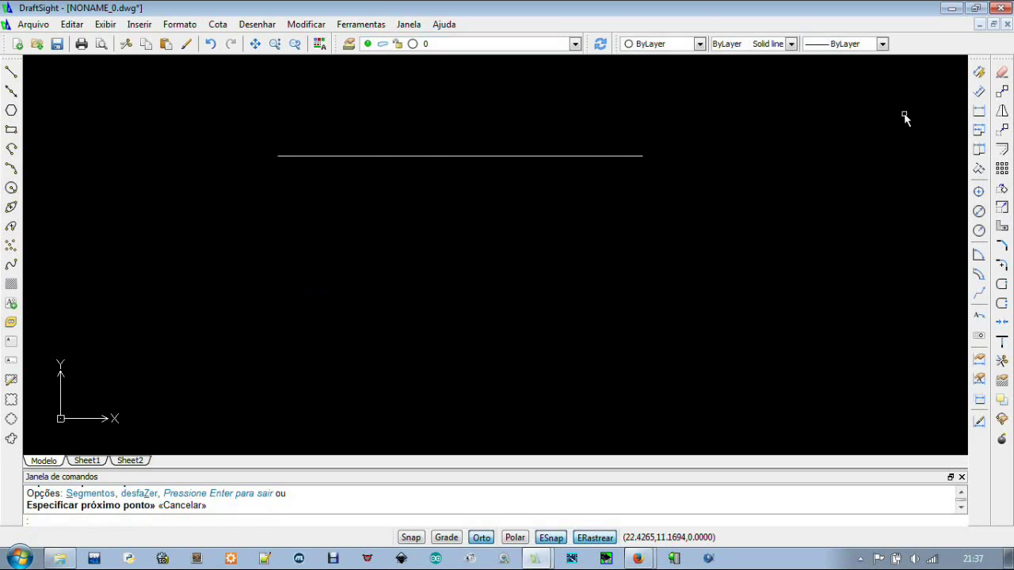
Try an aligned dimension with a one-off endpoint snap, cancel it, then open the OSNAP settings
left_click(979, 92)
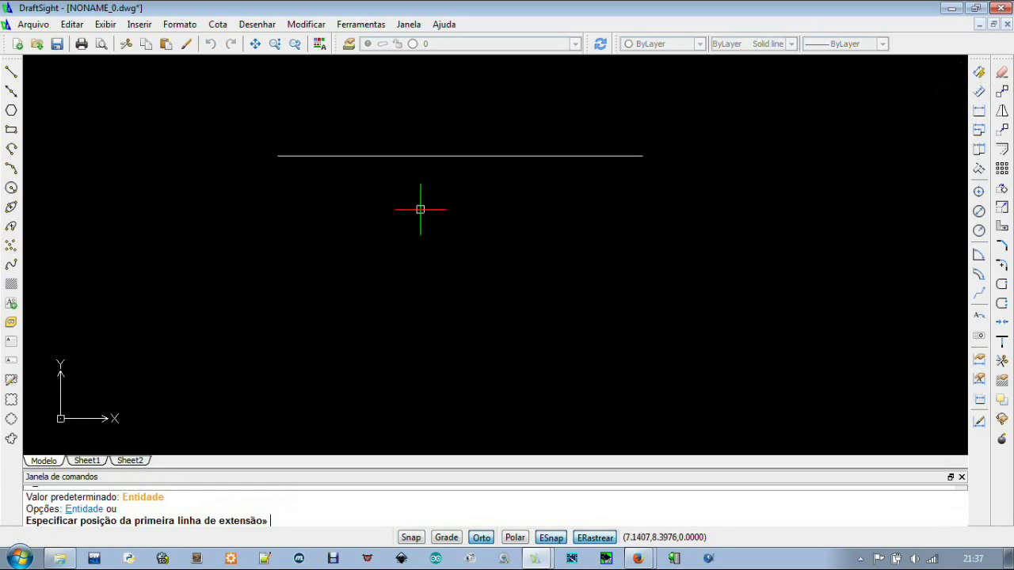
left_click(277, 156)
key("Escape")
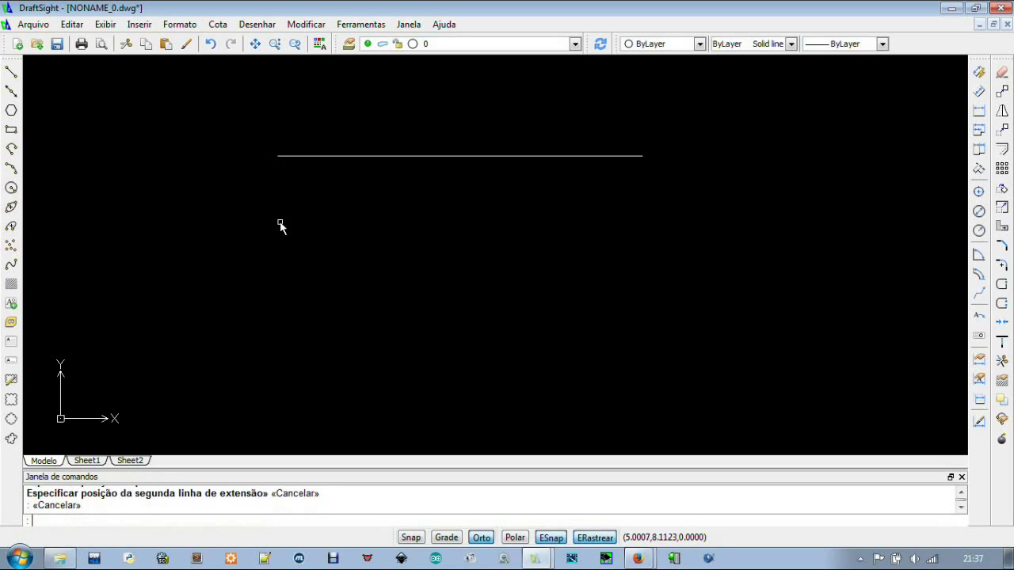
left_click(979, 93)
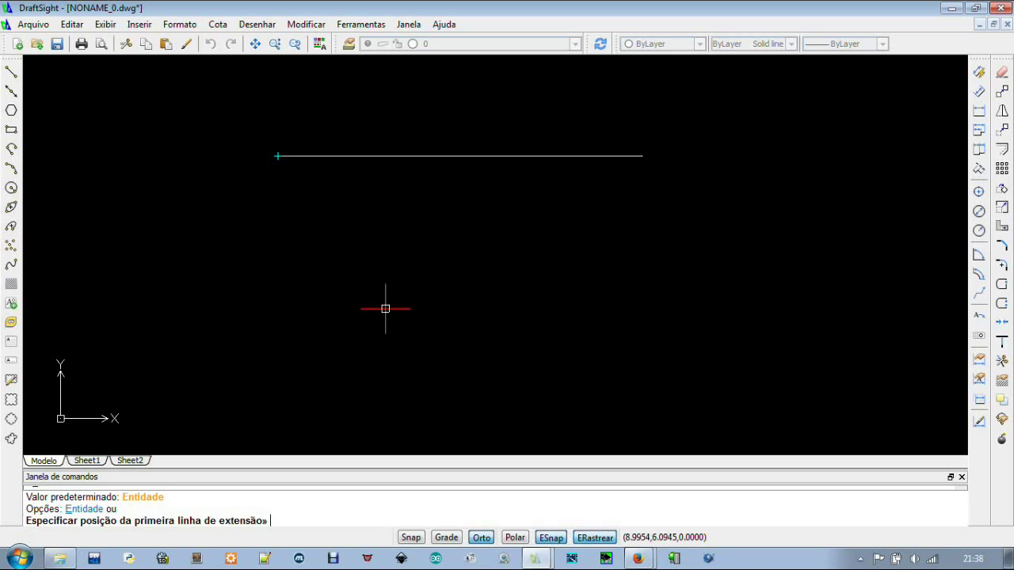
right_click(374, 223, "shift")
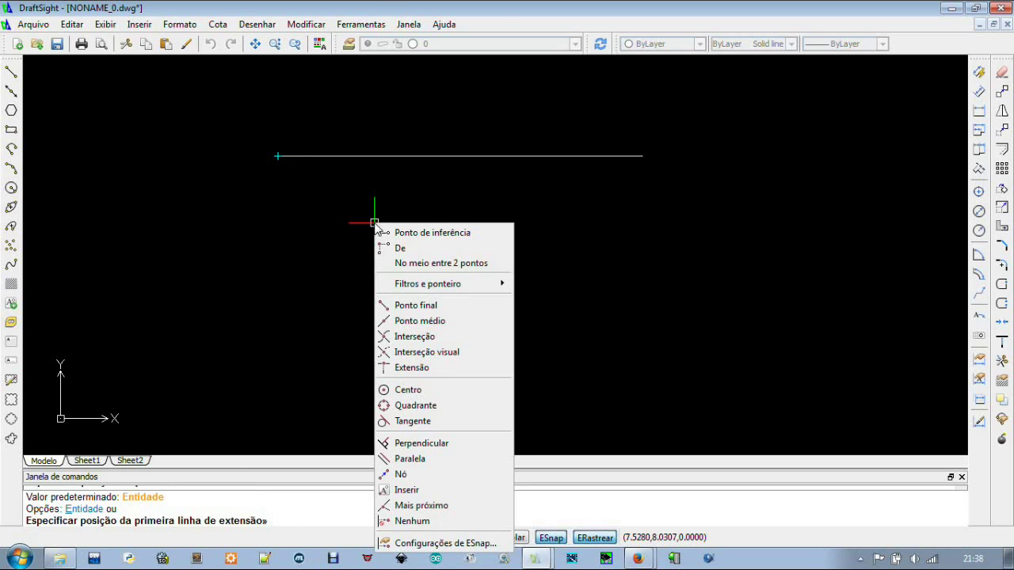
right_click(248, 228, "shift")
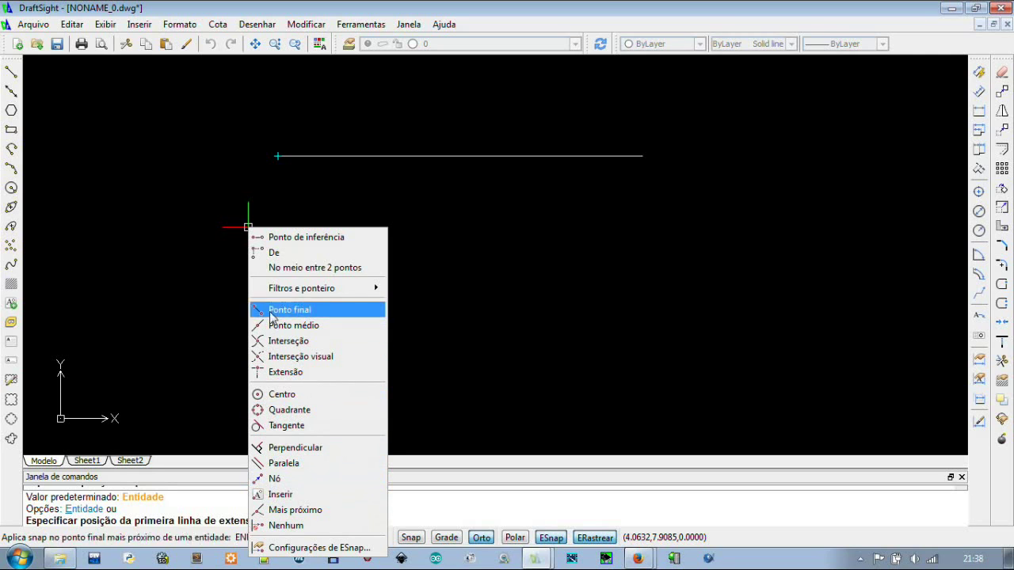
left_click(494, 206)
key("Escape")
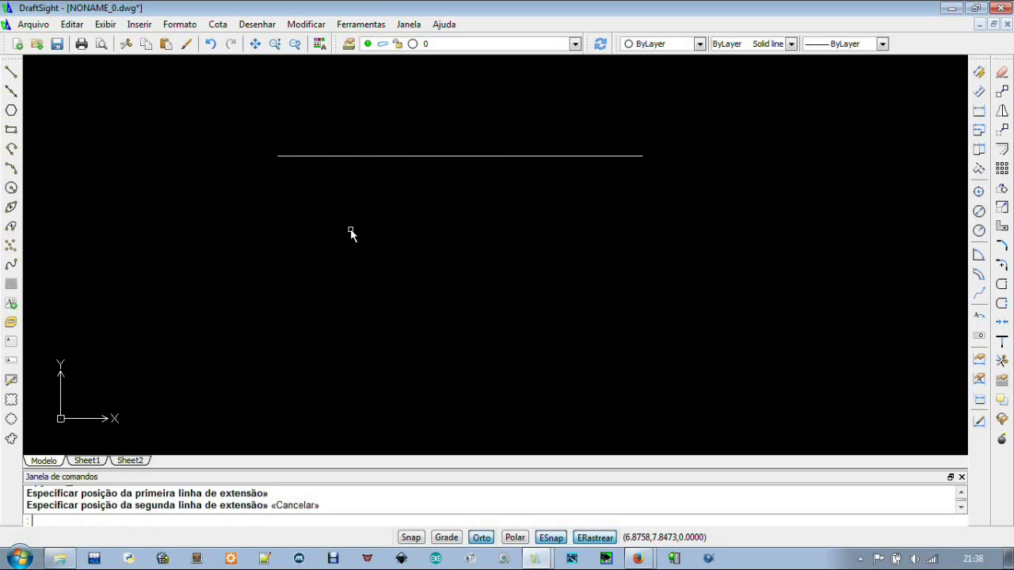
type("OSNAP")
key("Return")
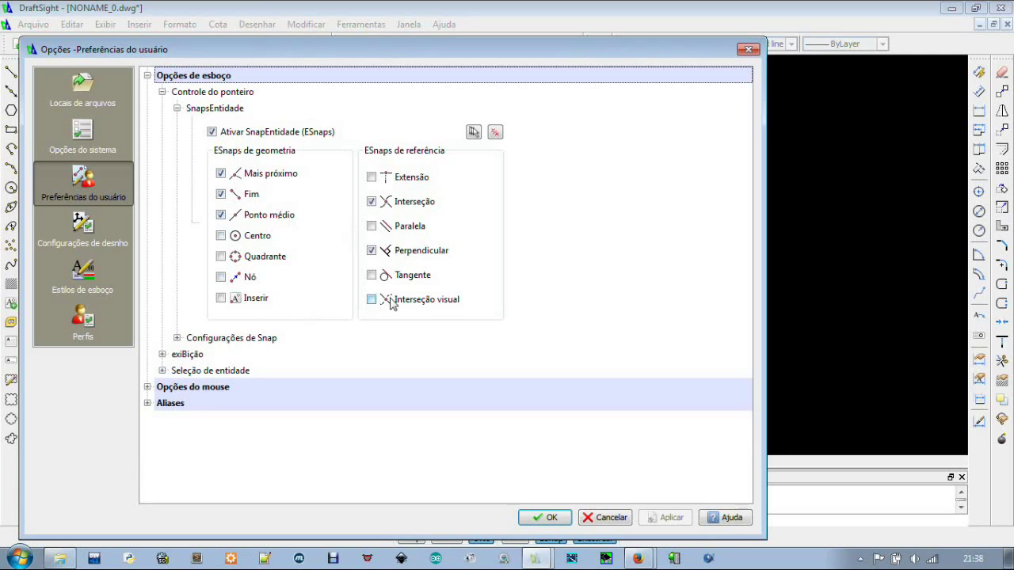
Limit entity snaps to Fim and Ponto médio by unchecking Perpendicular and Mais próximo
left_click(372, 250)
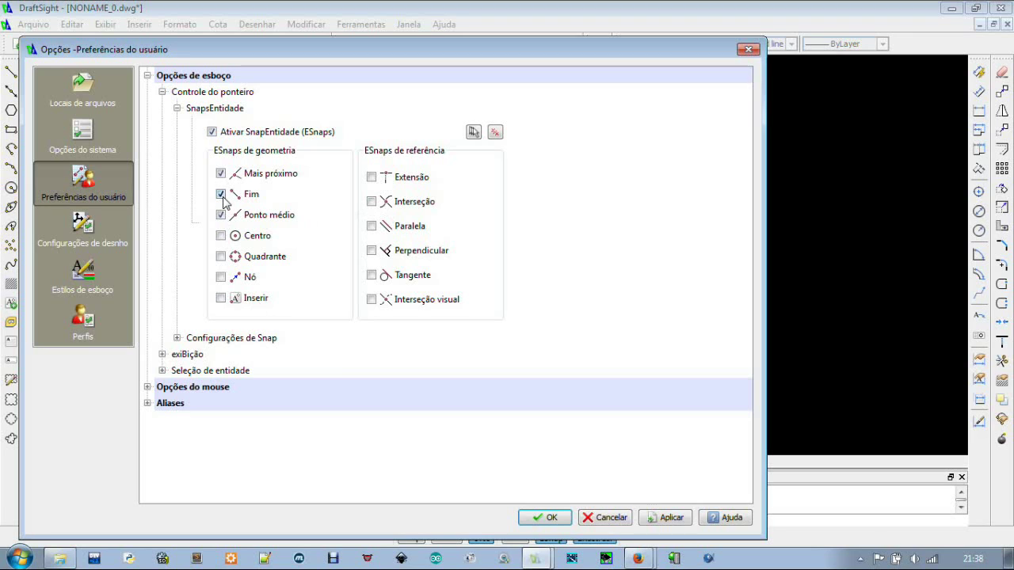
left_click(221, 173)
left_click(669, 518)
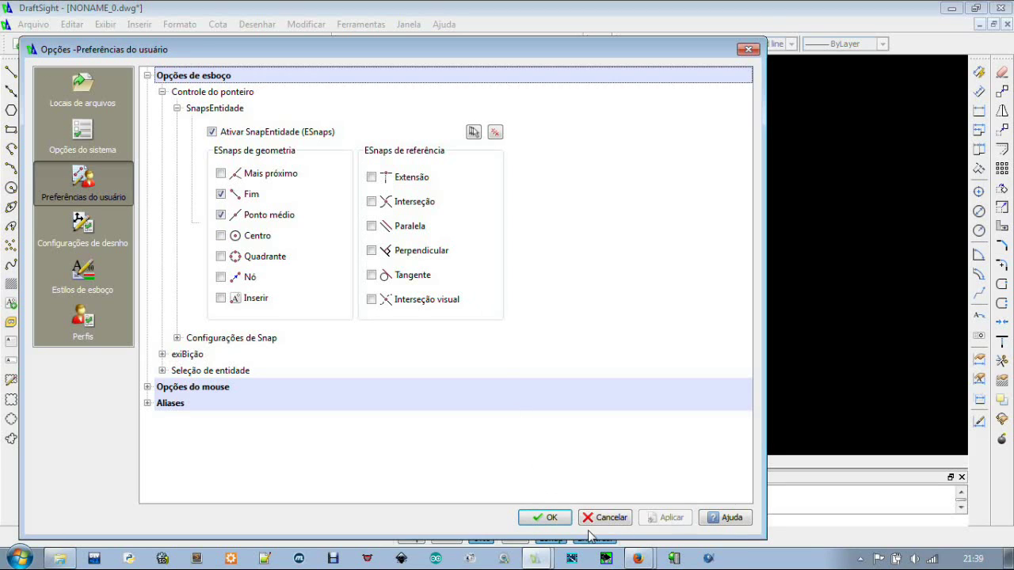
left_click(545, 517)
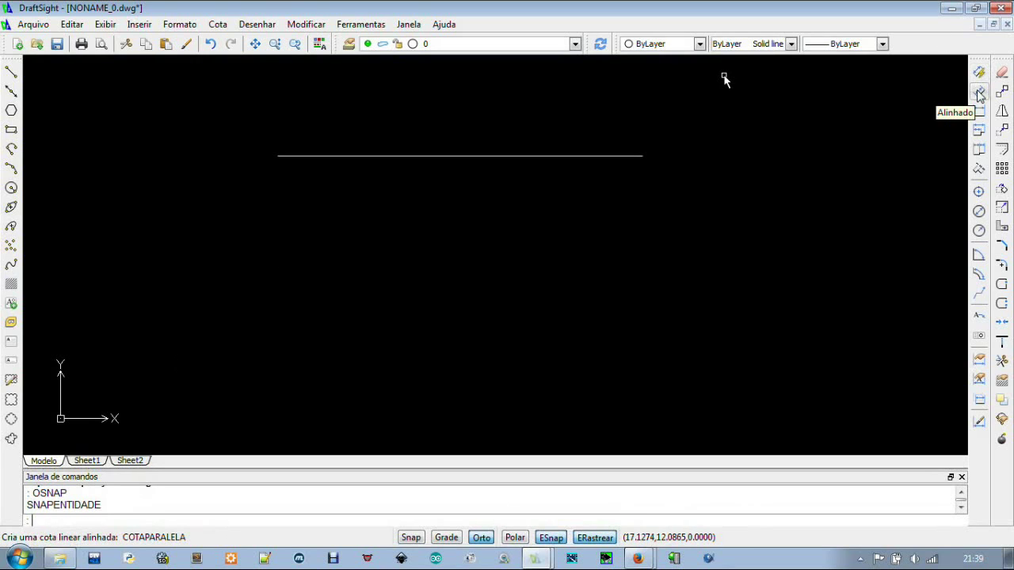
left_click(979, 93)
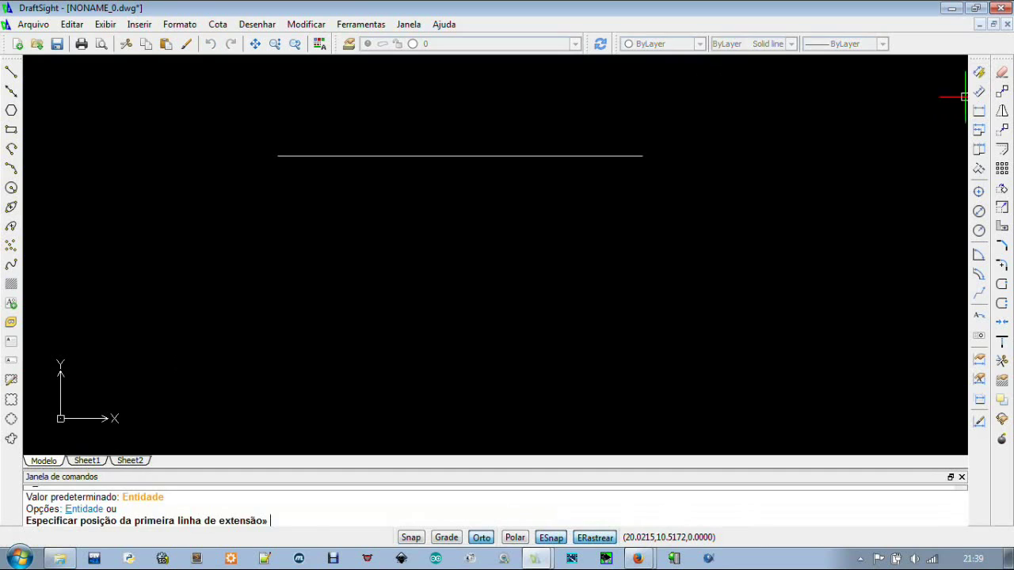
left_click(272, 157)
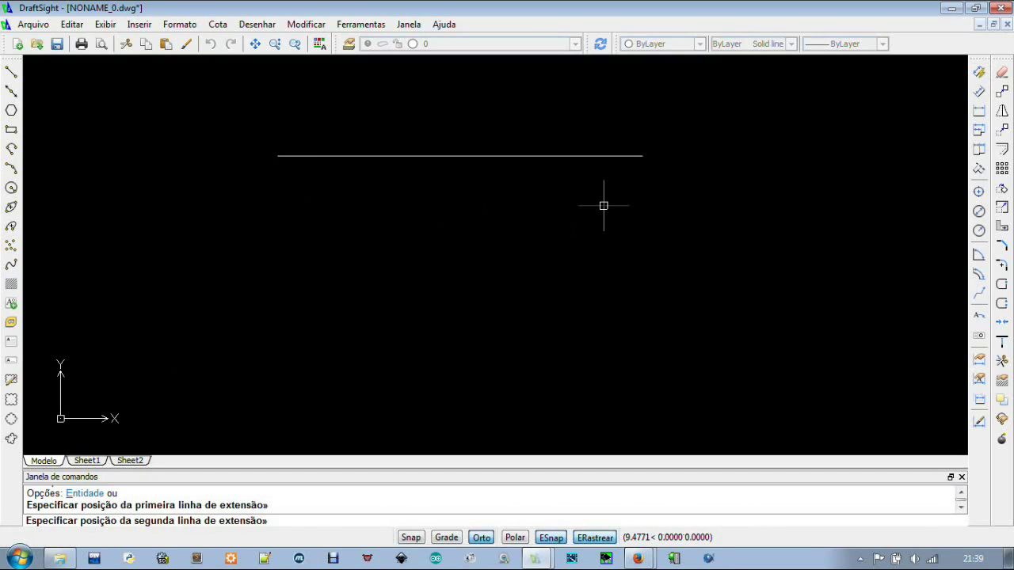
left_click(642, 156)
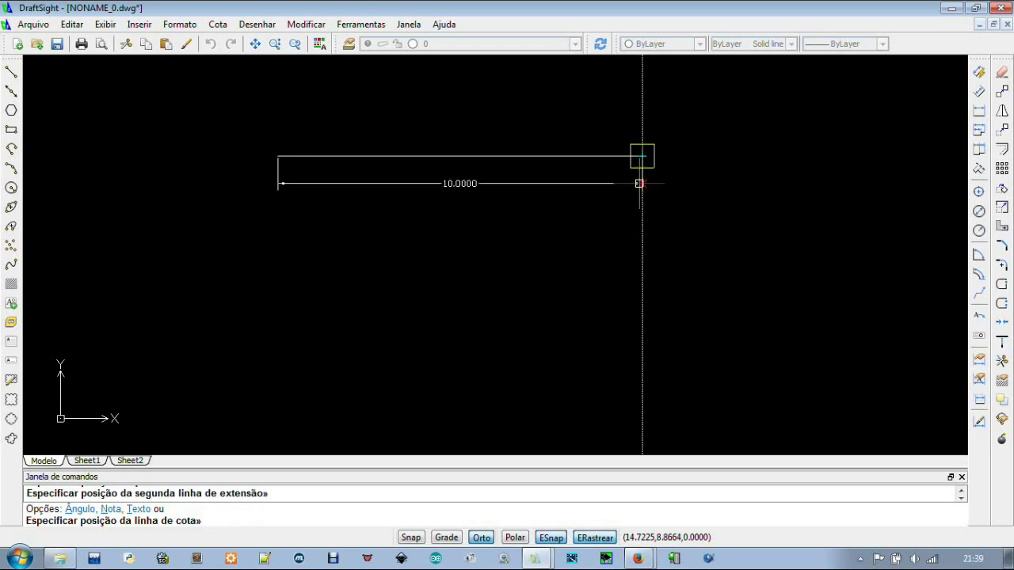
left_click(626, 227)
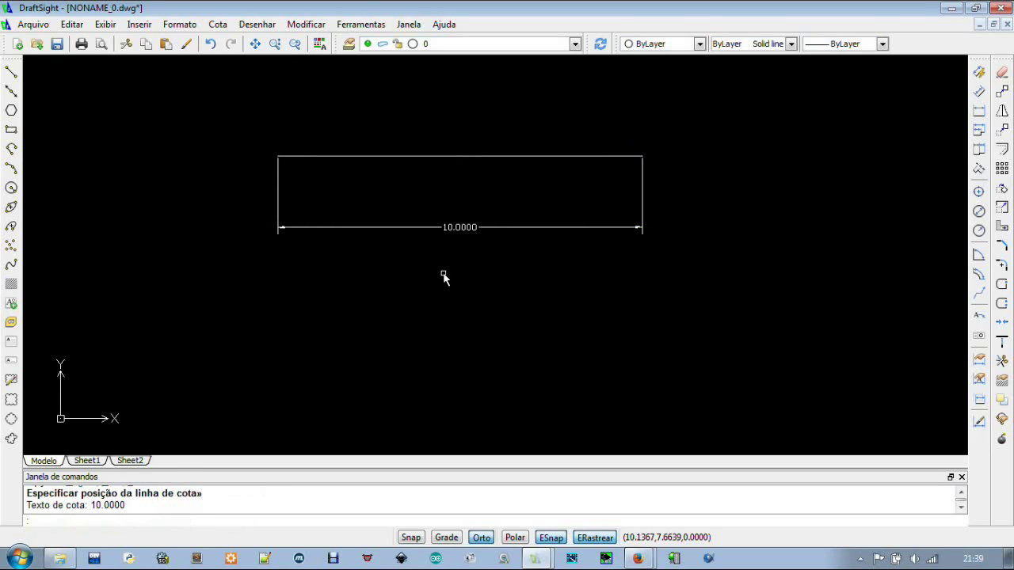
scroll(463, 227, "up", 2)
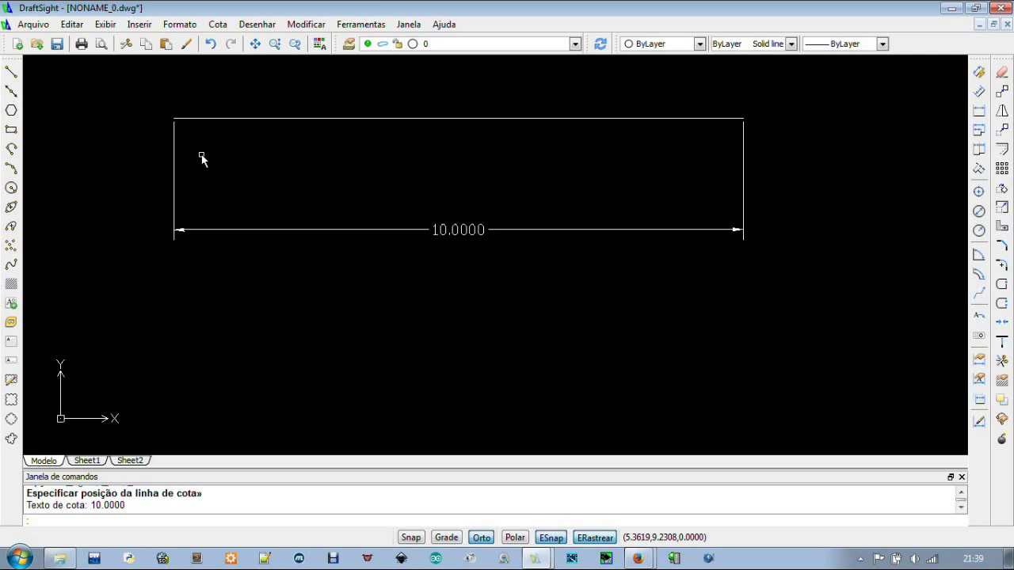
left_click(428, 230)
left_click(402, 233)
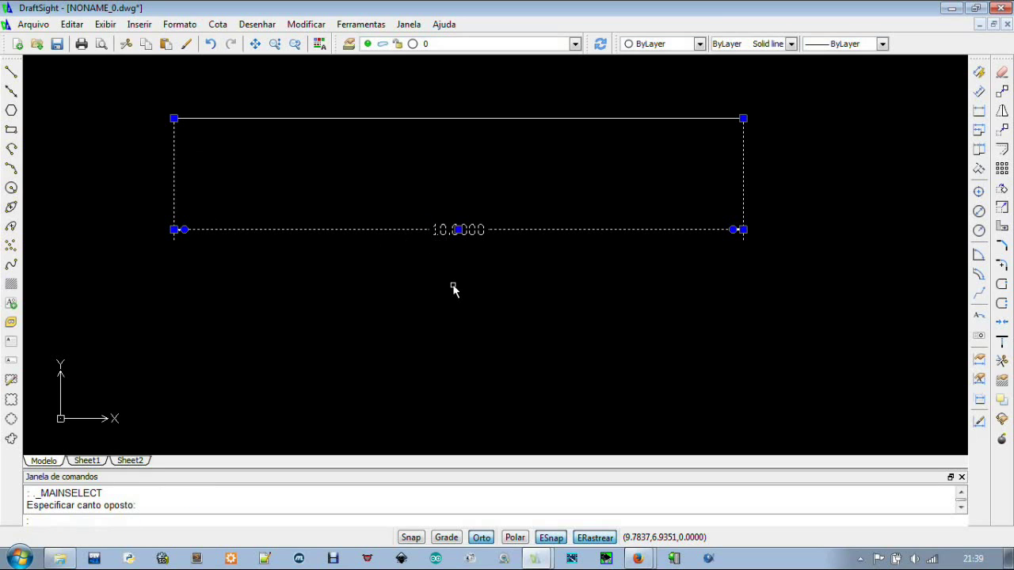
key("Delete")
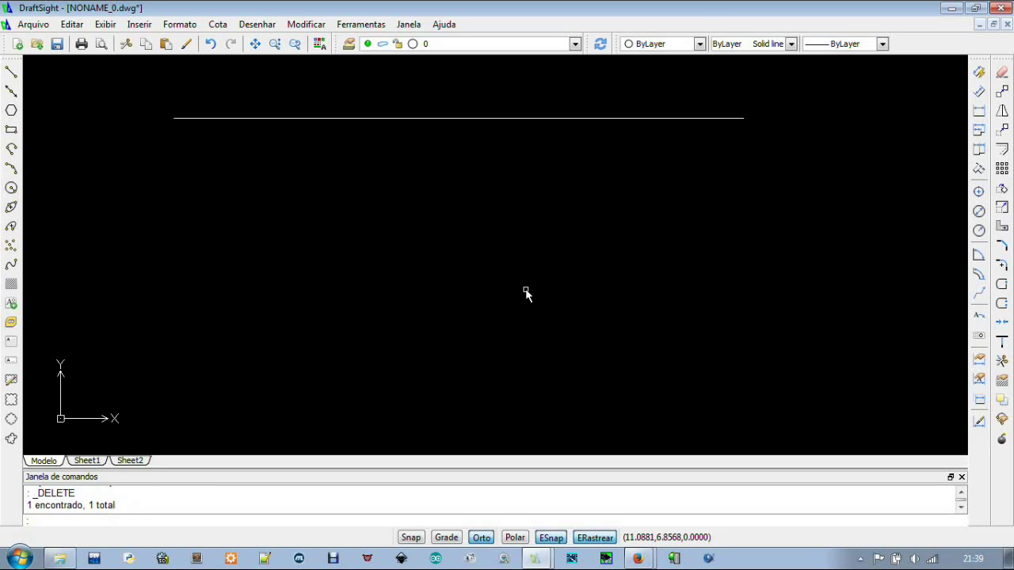
From the line's right end, draw a 5-unit vertical side and 10-unit base, closing with F
type("L")
type("INE")
key("Return")
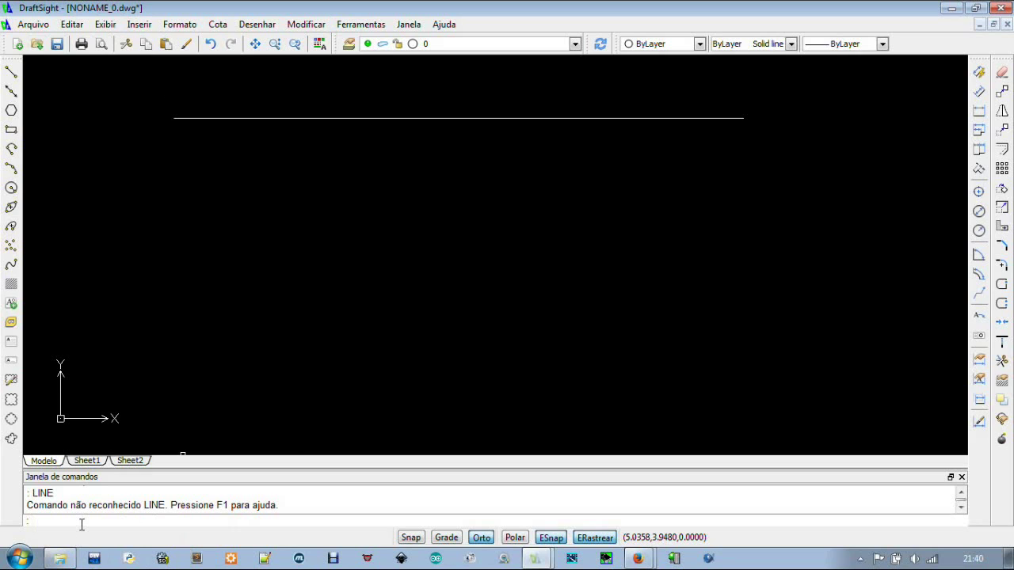
type("INHA")
key("Return")
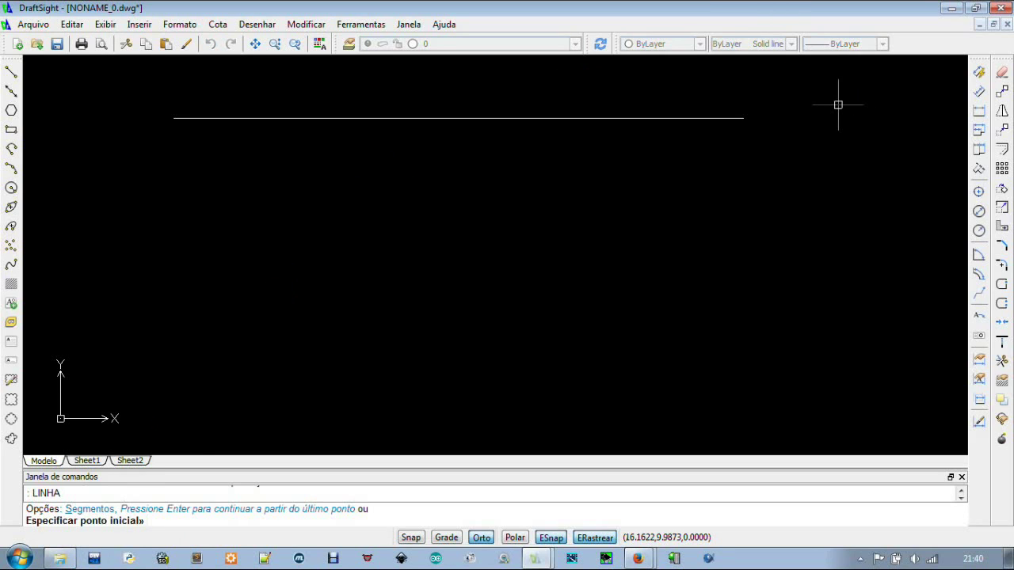
left_click(742, 118)
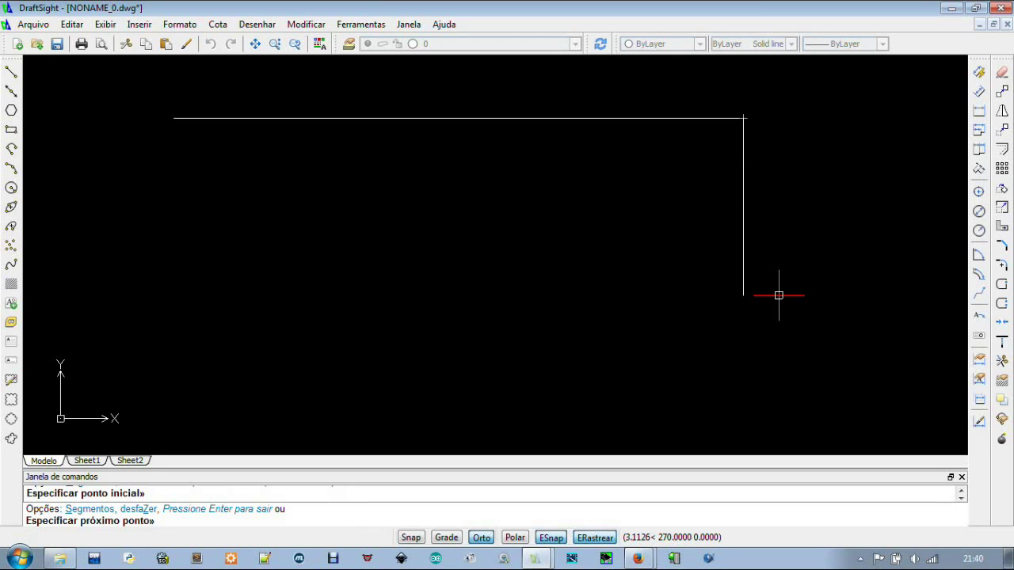
type("5")
key("Return")
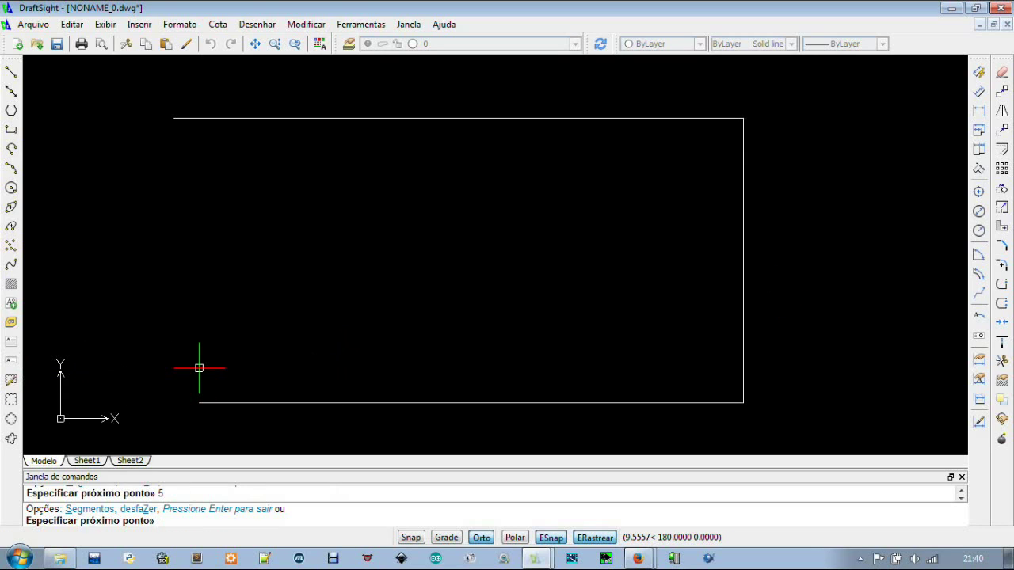
type("10")
key("Return")
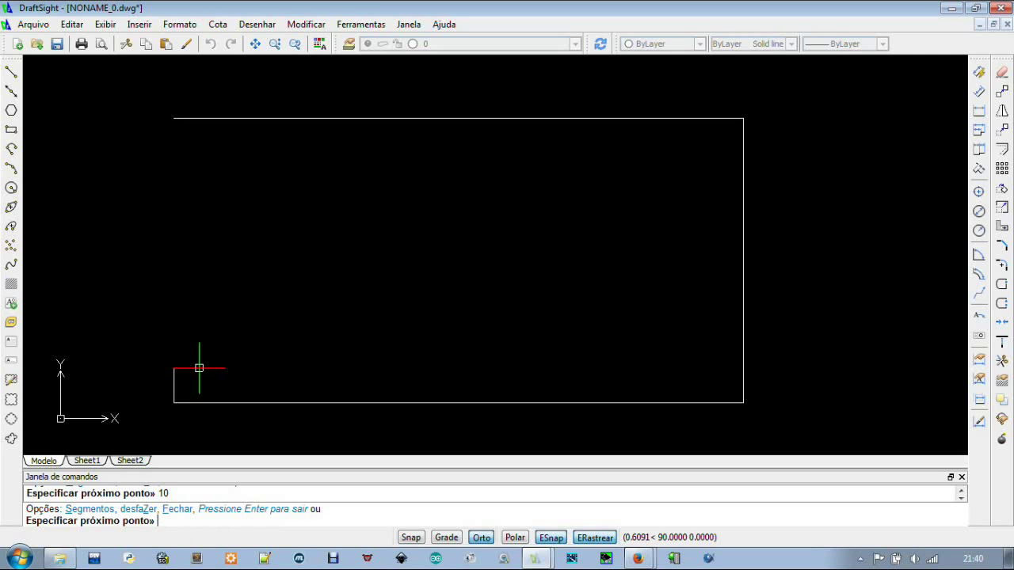
type("F")
key("Return")
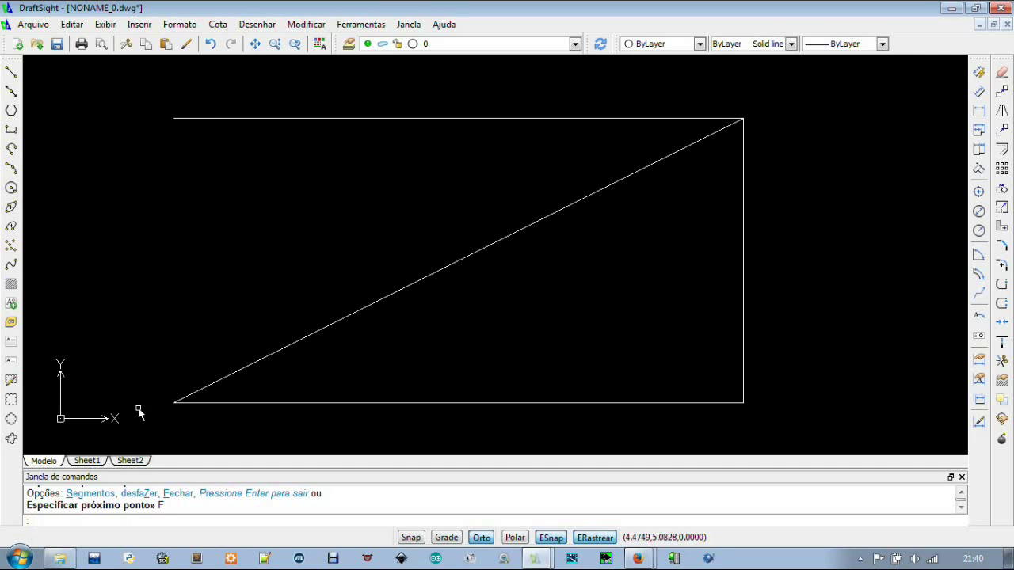
Stretch the diagonal's top-right end to the top-left corner, then undo the change
left_click(541, 224)
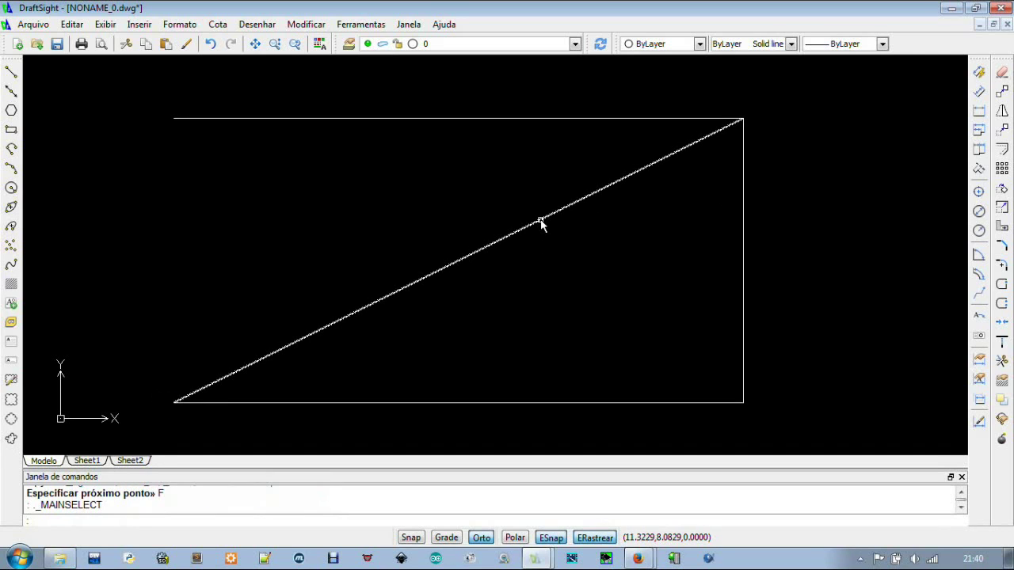
left_click(743, 117)
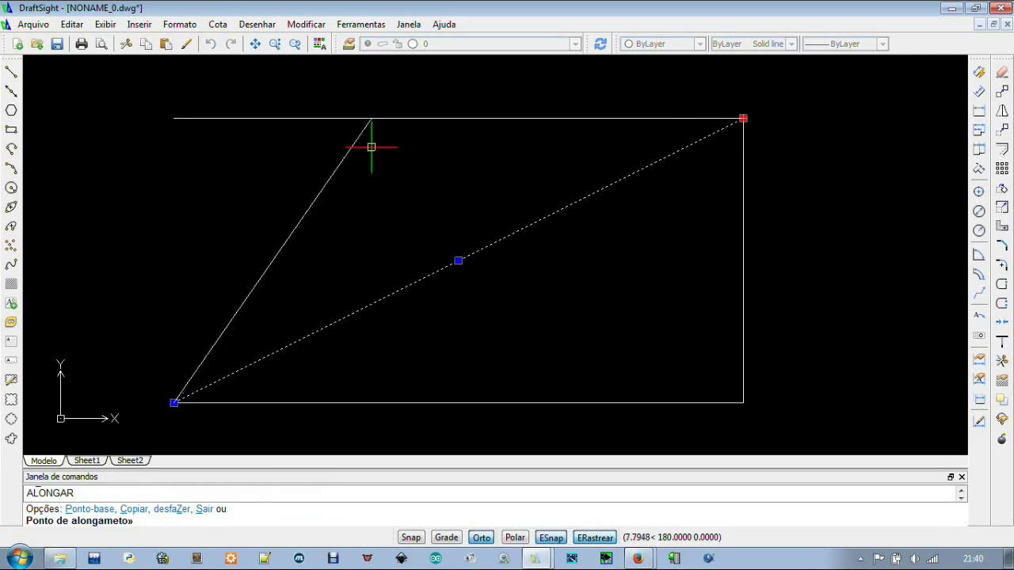
left_click(173, 119)
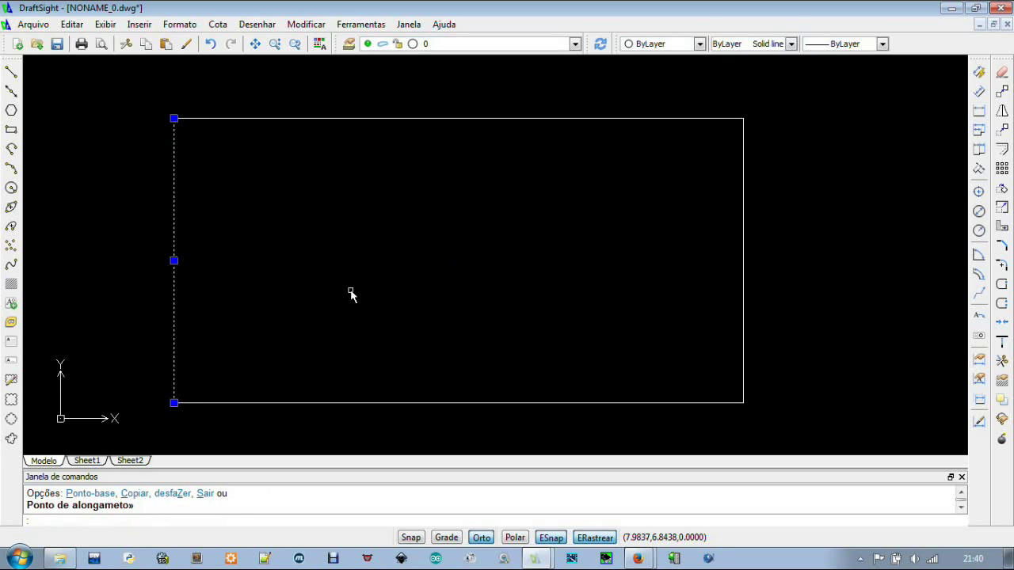
key("Escape")
key("Escape")
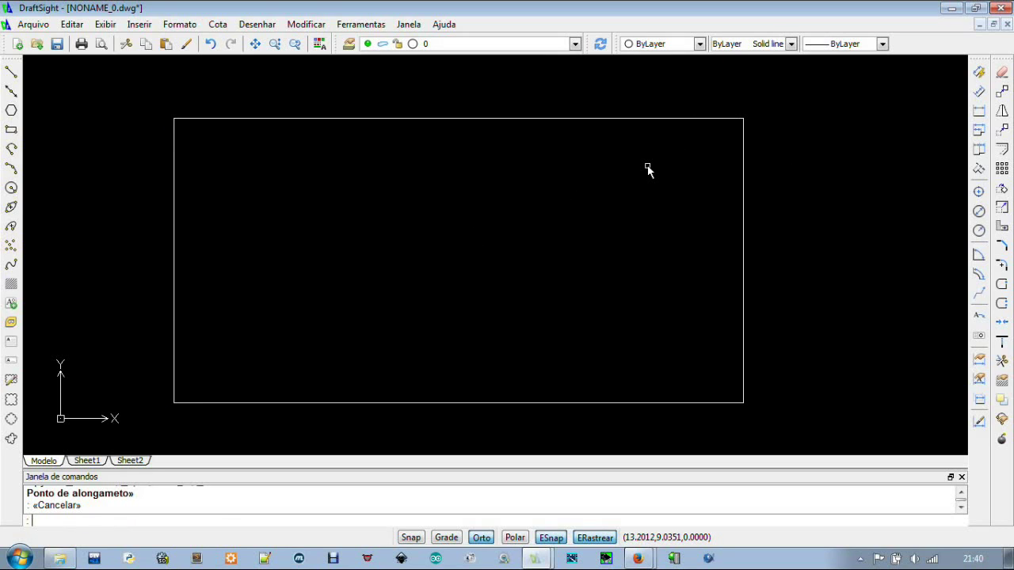
key("ctrl+z")
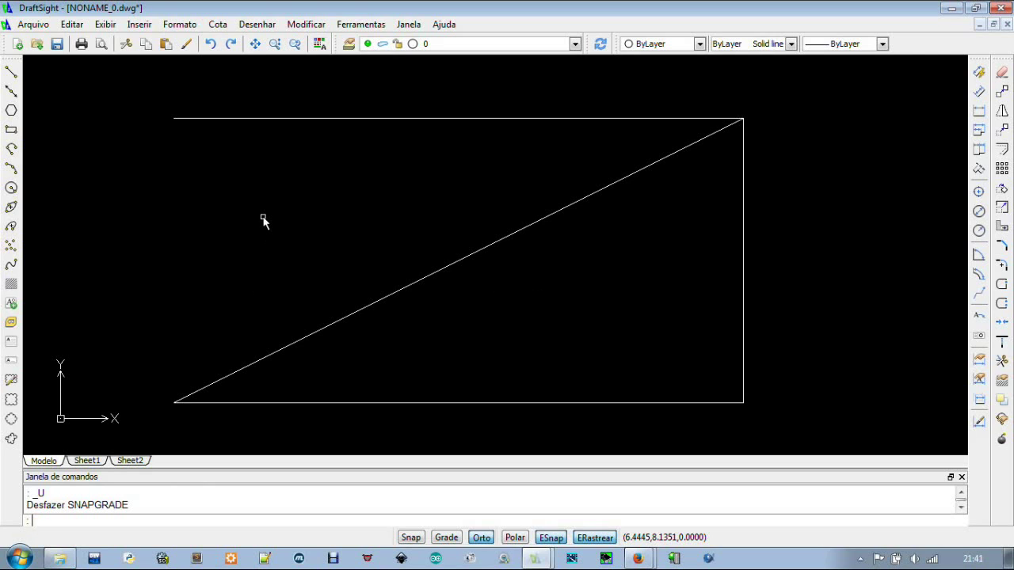
Draw the left vertical edge from the top-left corner to the bottom-left corner
type("LINHA")
key("Return")
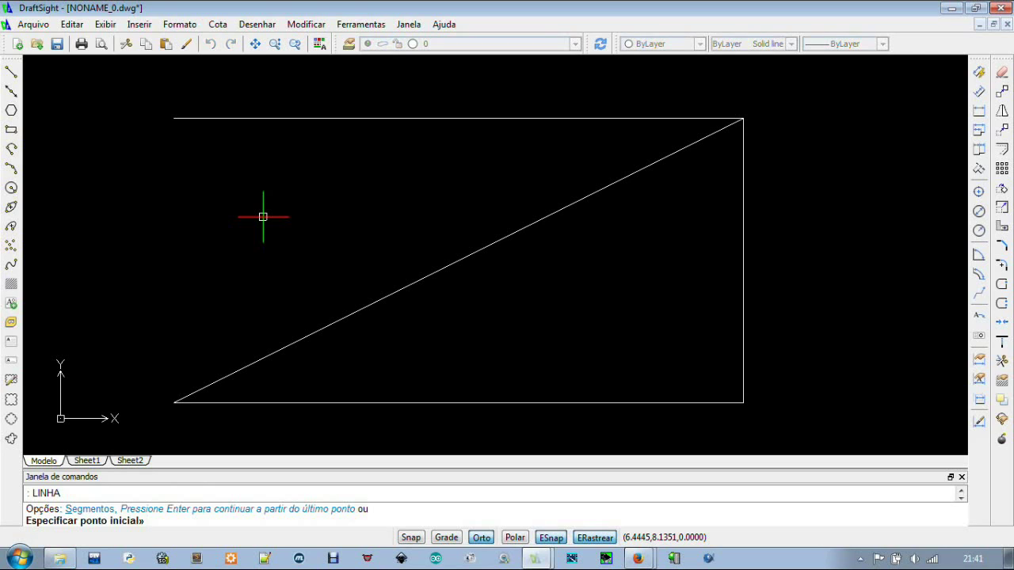
left_click(173, 118)
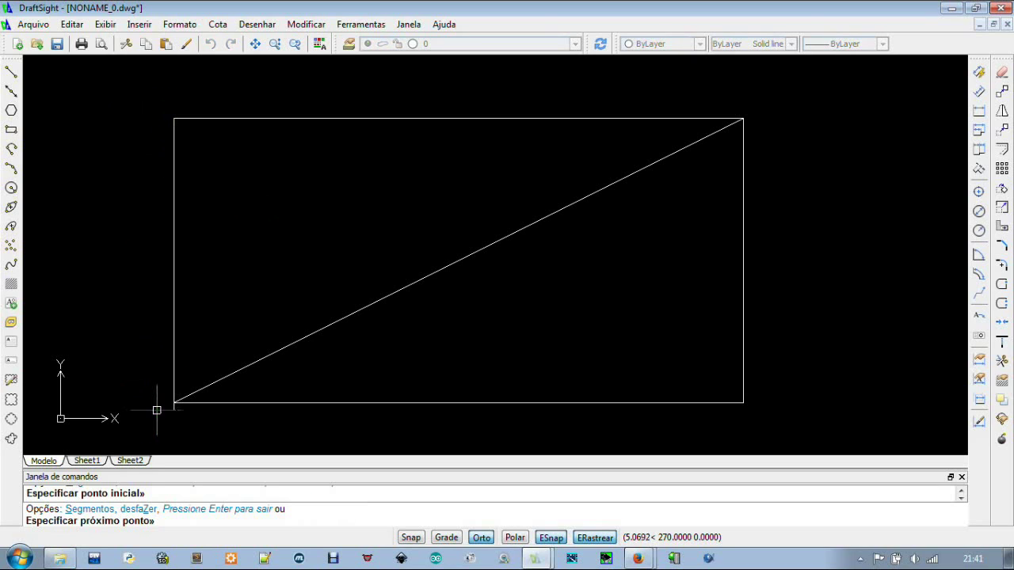
left_click(173, 403)
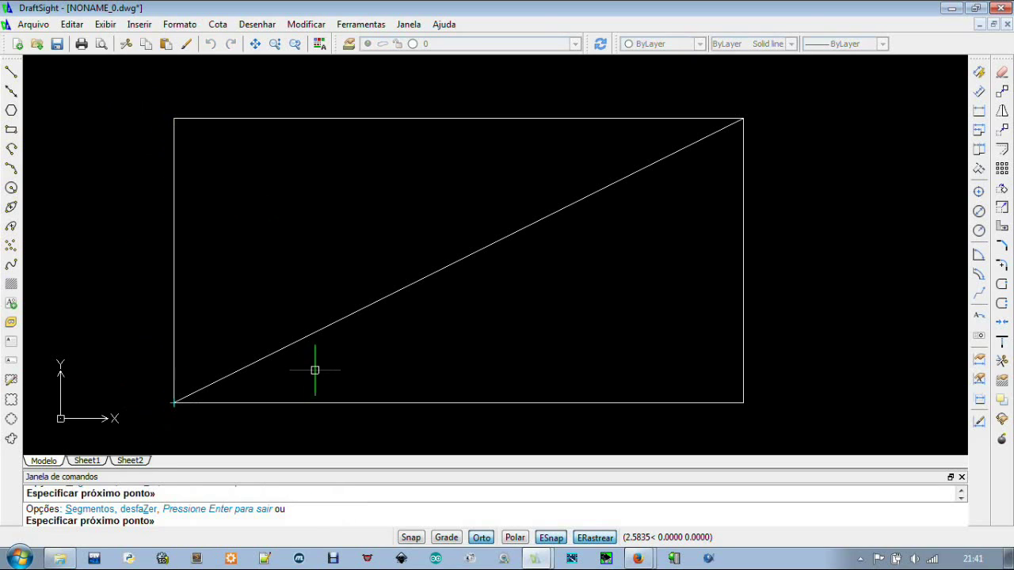
key("Escape")
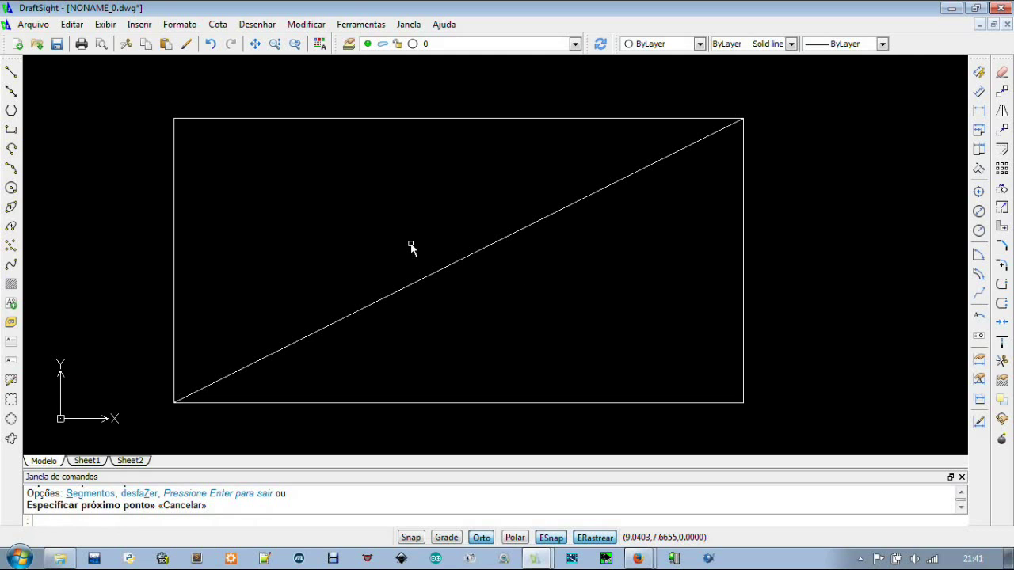
type("OFFSET")
key("Return")
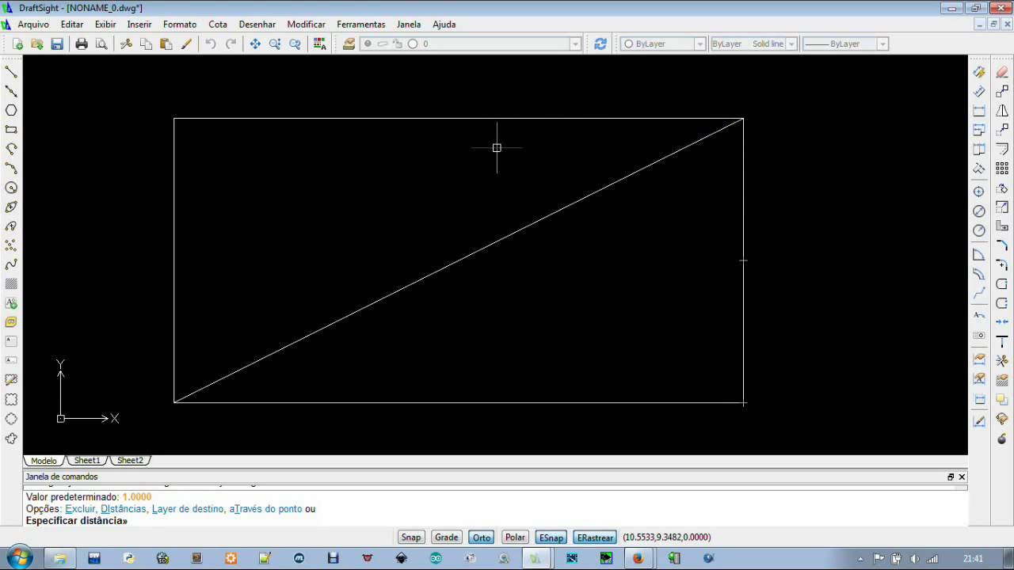
Offset the top, left, bottom and right edges 0.3 units inward
type("0")
type(".3")
key("Return")
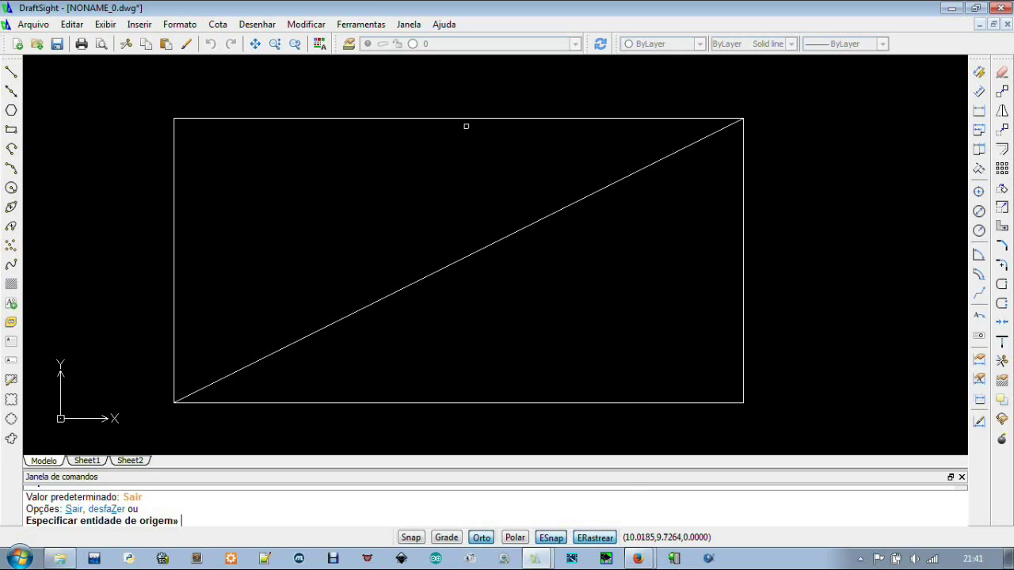
left_click(466, 117)
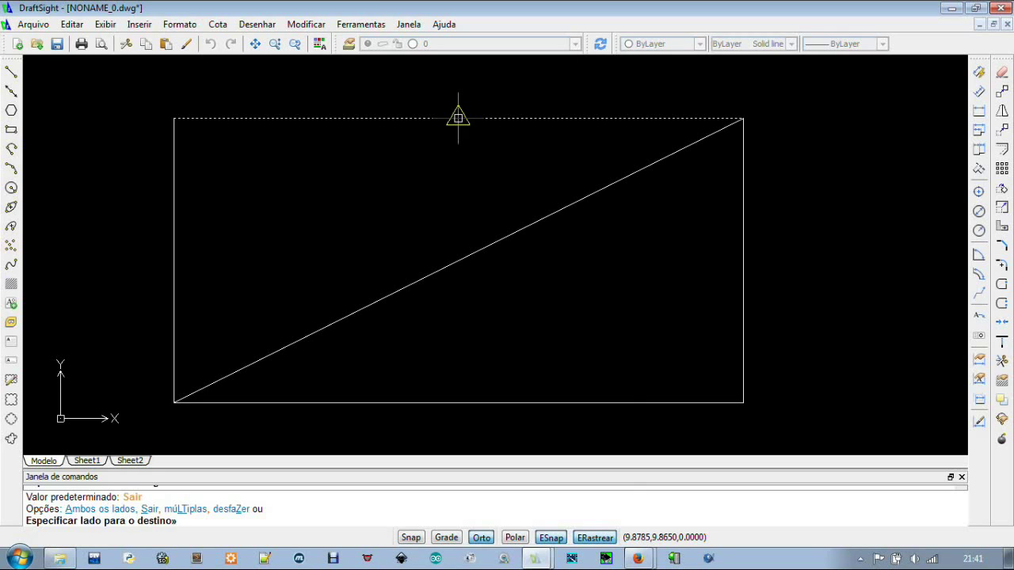
left_click(467, 167)
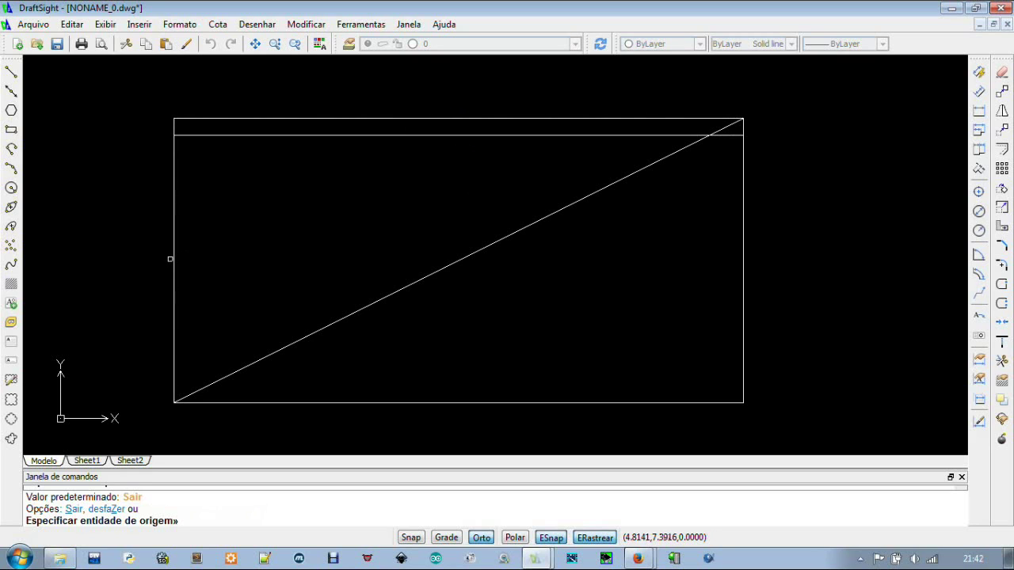
left_click(174, 260)
left_click(185, 261)
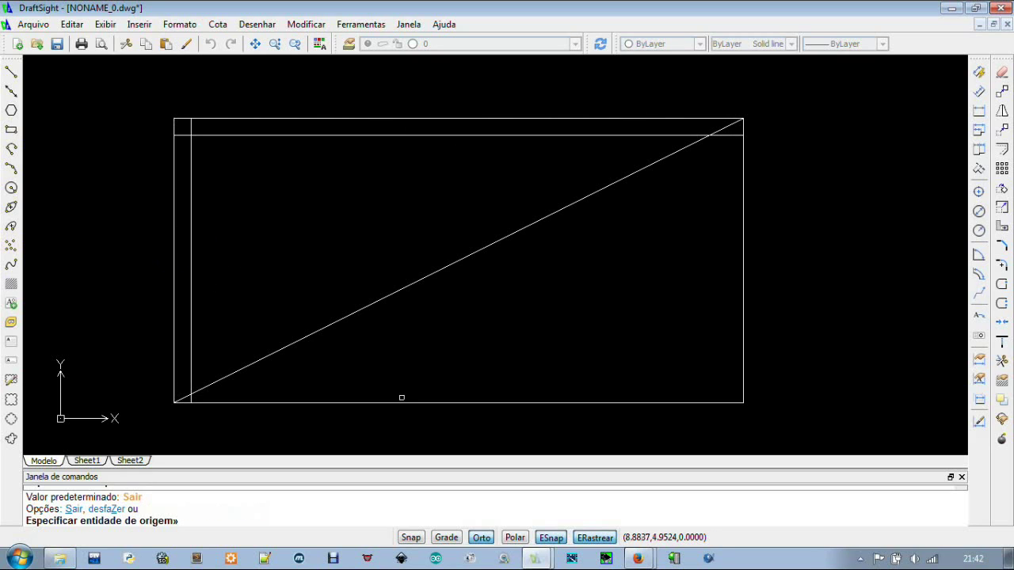
left_click(418, 402)
left_click(419, 373)
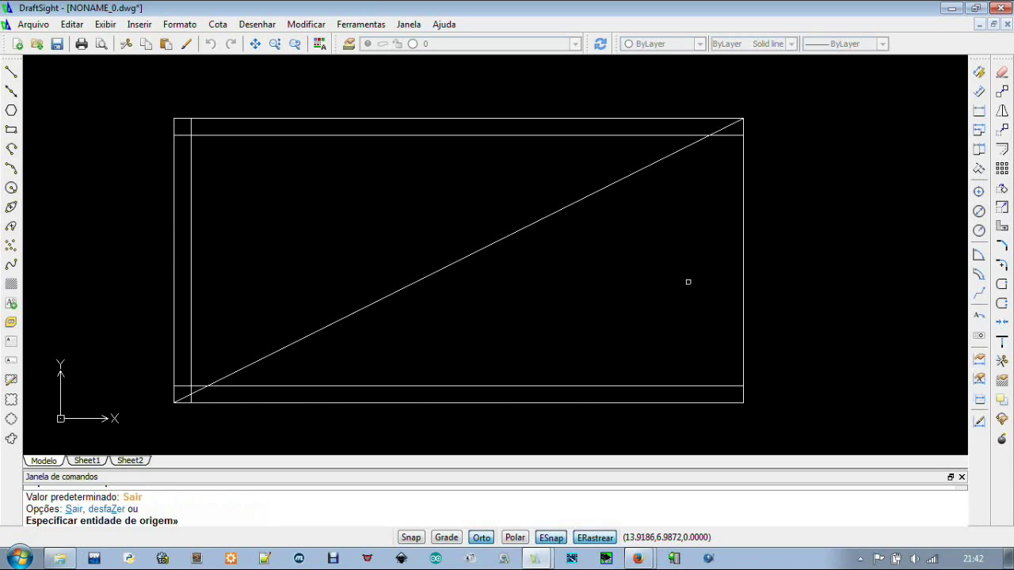
left_click(742, 258)
left_click(712, 265)
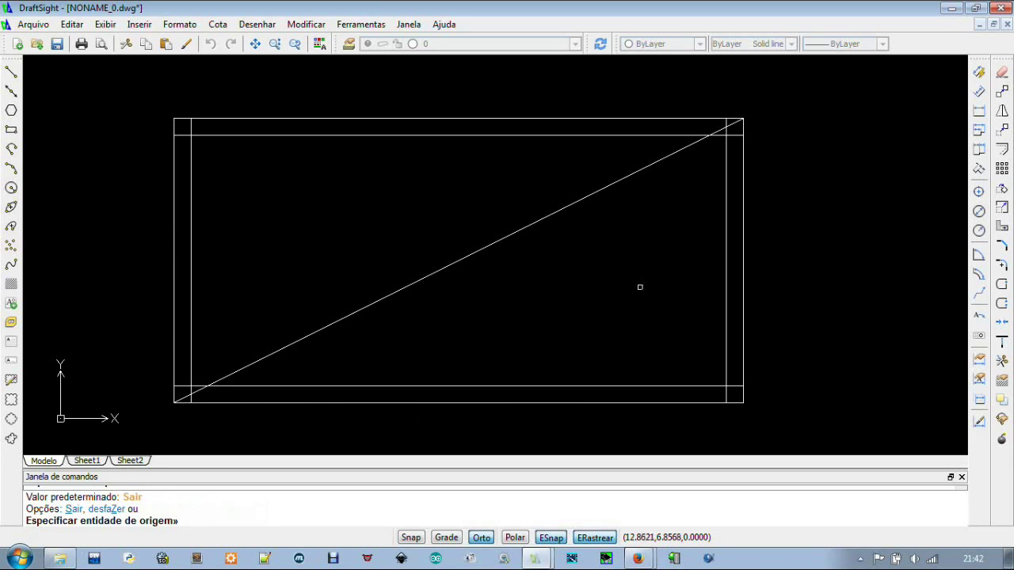
key("Escape")
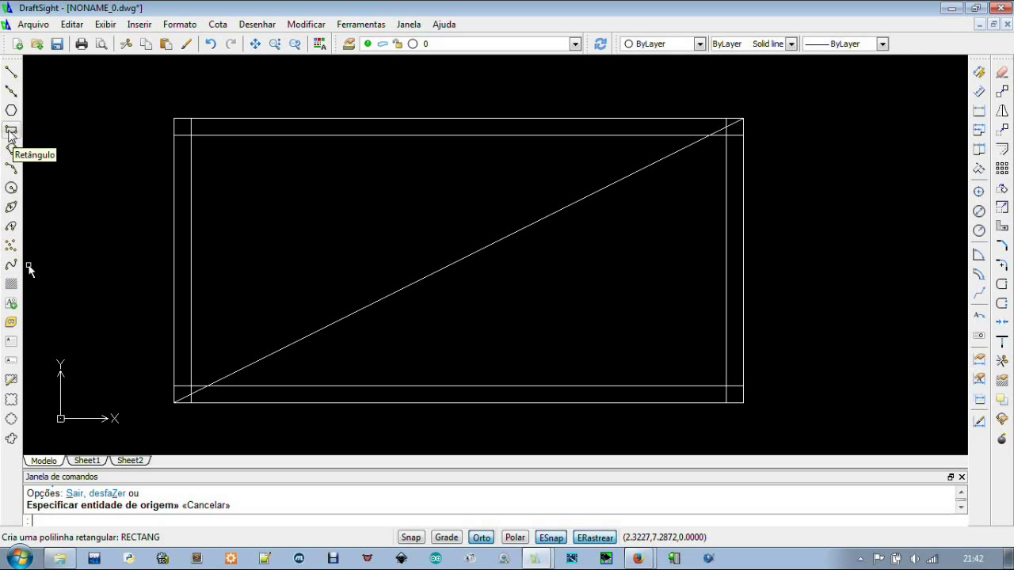
Draw a rectangle from the big diagonal's midpoint to a corner below the frame
left_click(11, 131)
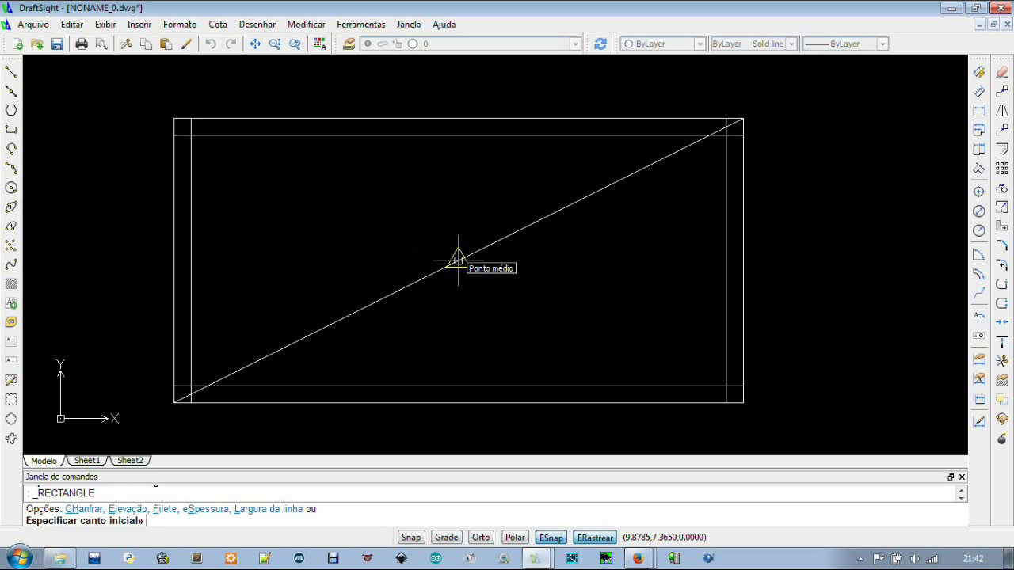
left_click(458, 259)
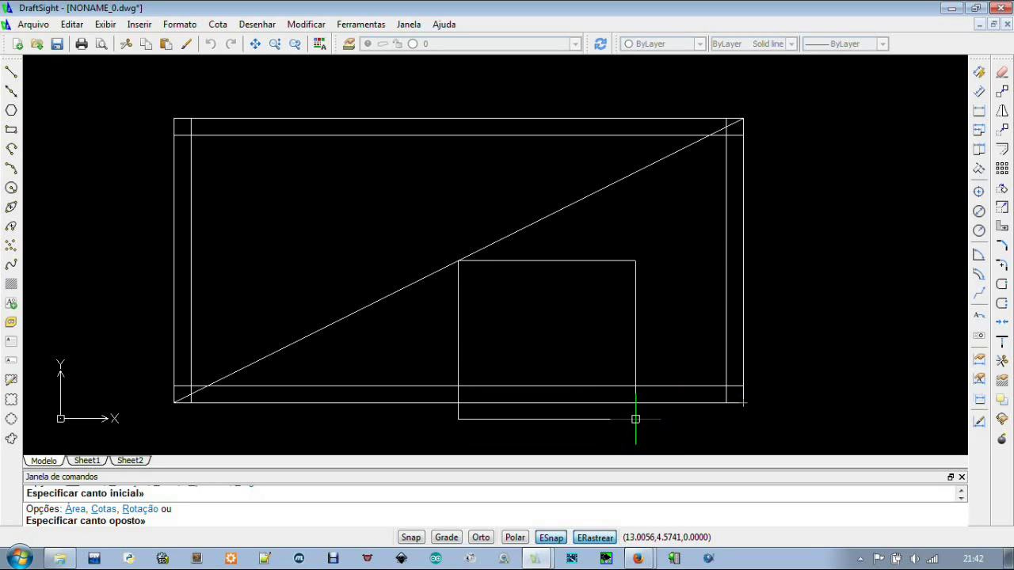
left_click(684, 425)
key("F8")
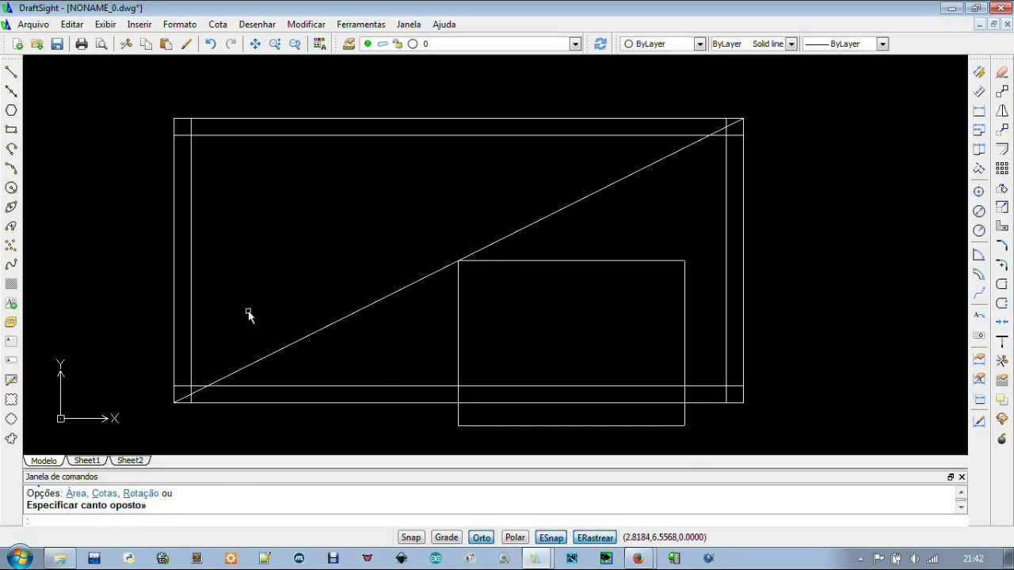
Draw a line across the small rectangle from its top-left to its bottom-right corner
left_click(11, 71)
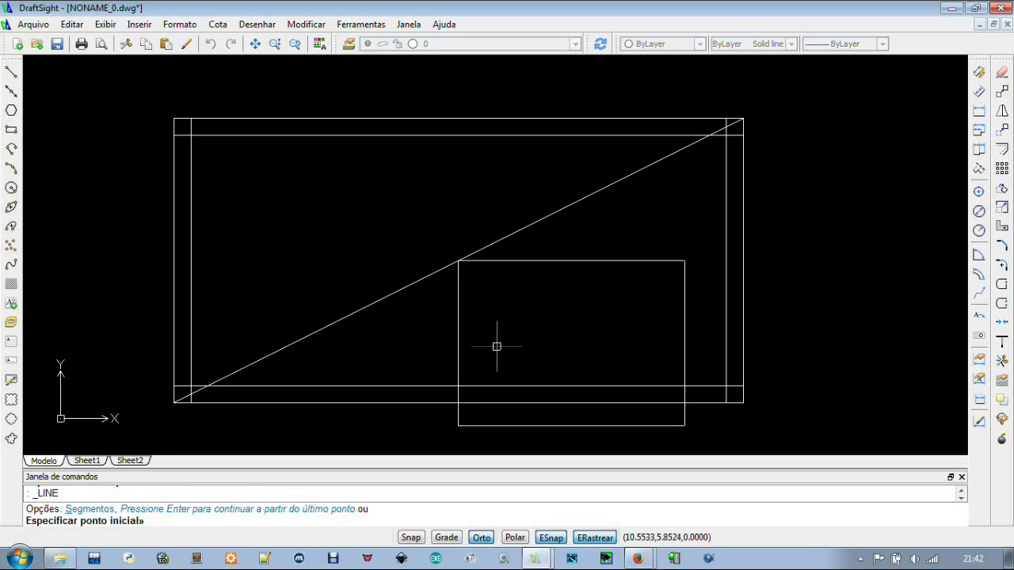
left_click(458, 261)
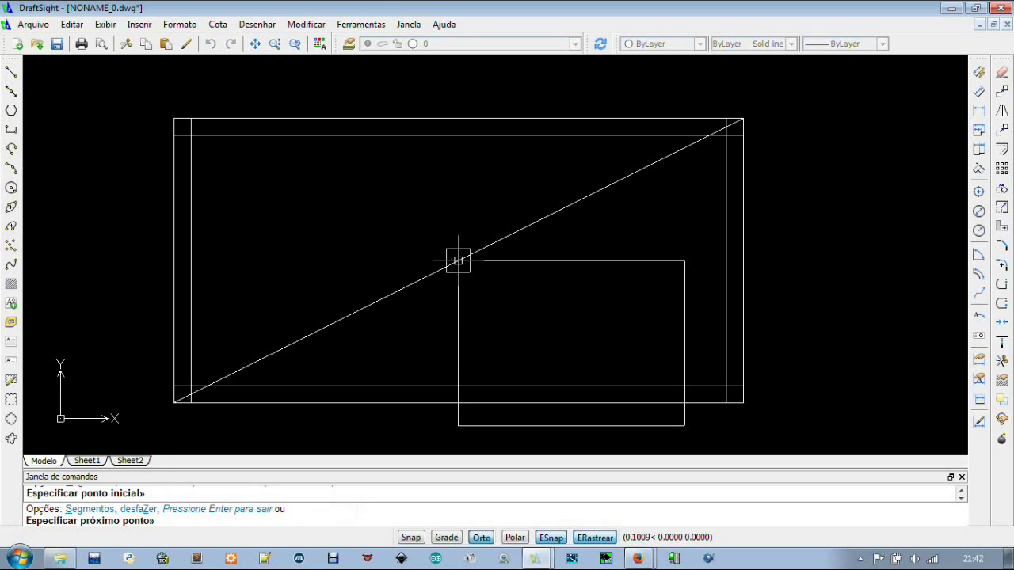
left_click(684, 426)
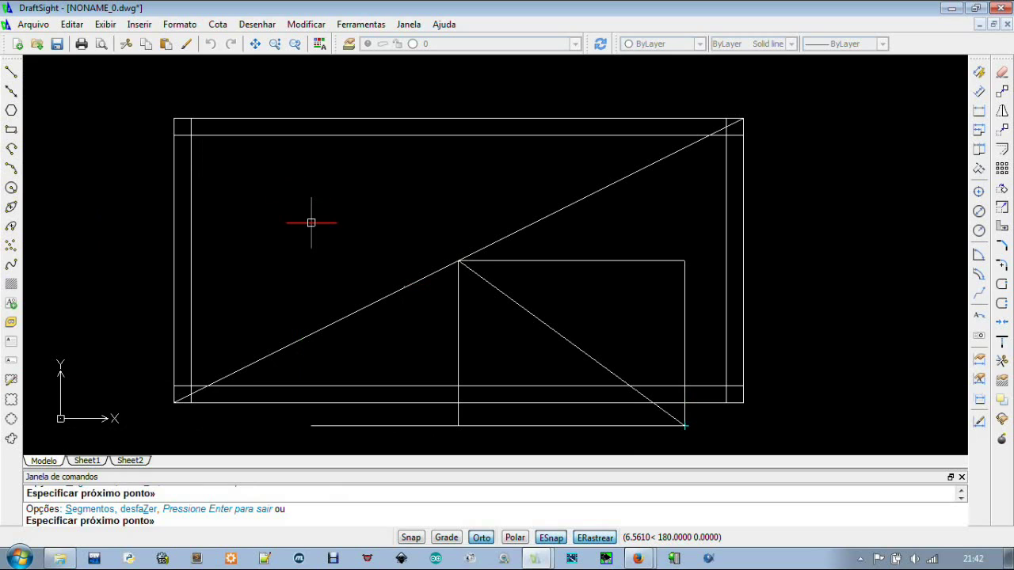
key("Escape")
type("MOVER")
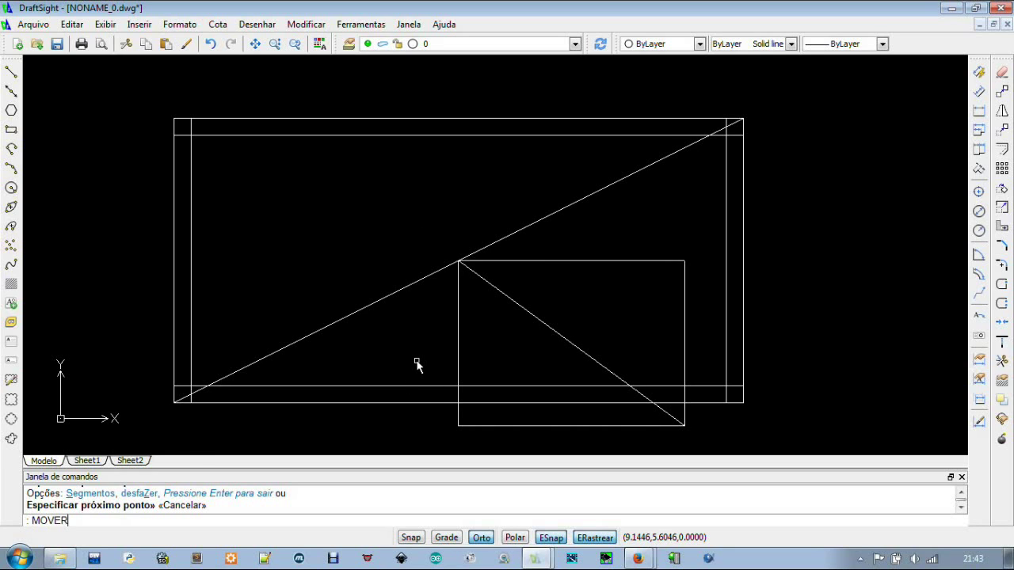
Move the small rectangle's centre onto the frame diagonal's midpoint and delete its helper diagonal
key("Return")
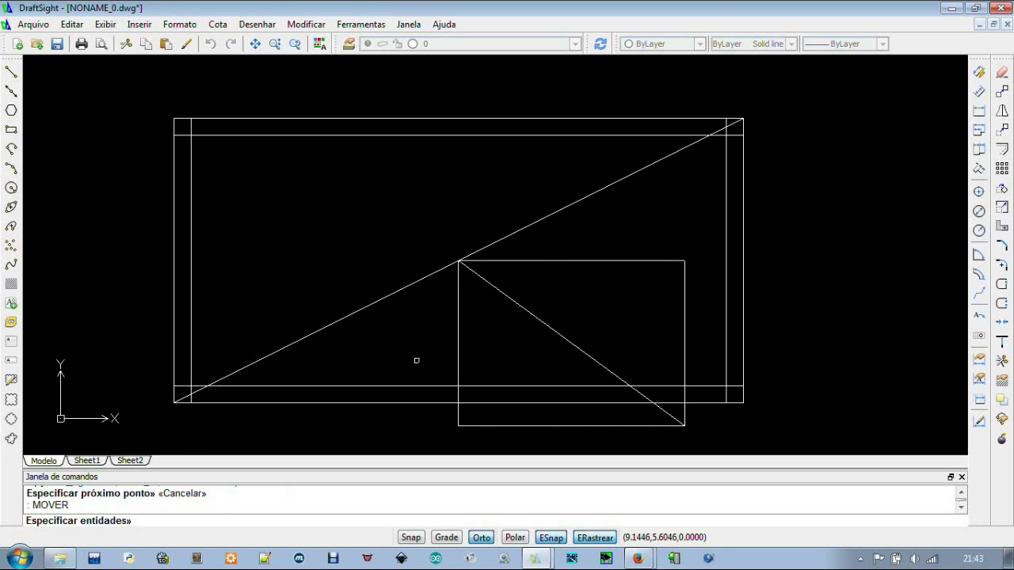
left_click(460, 341)
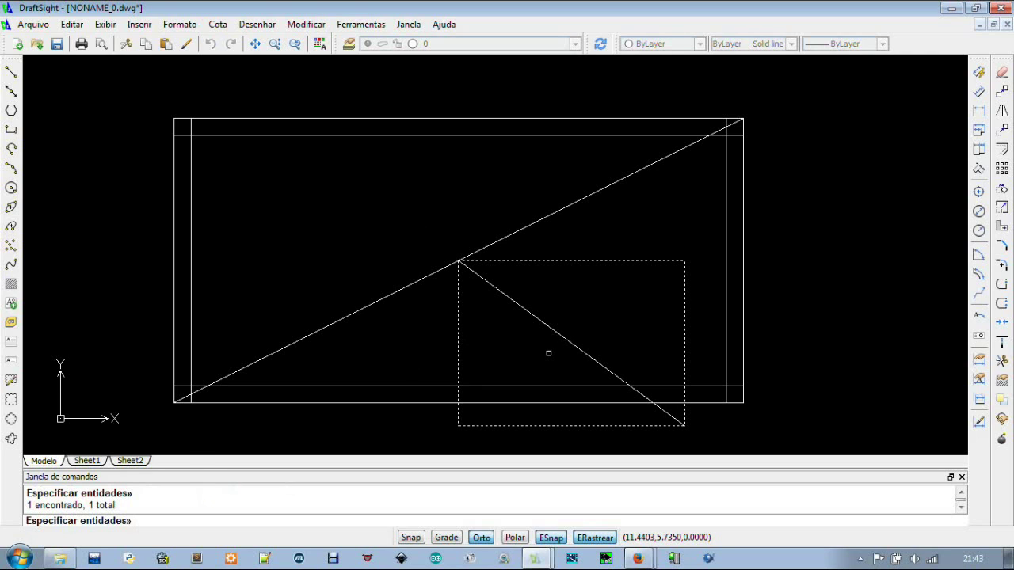
key("Return")
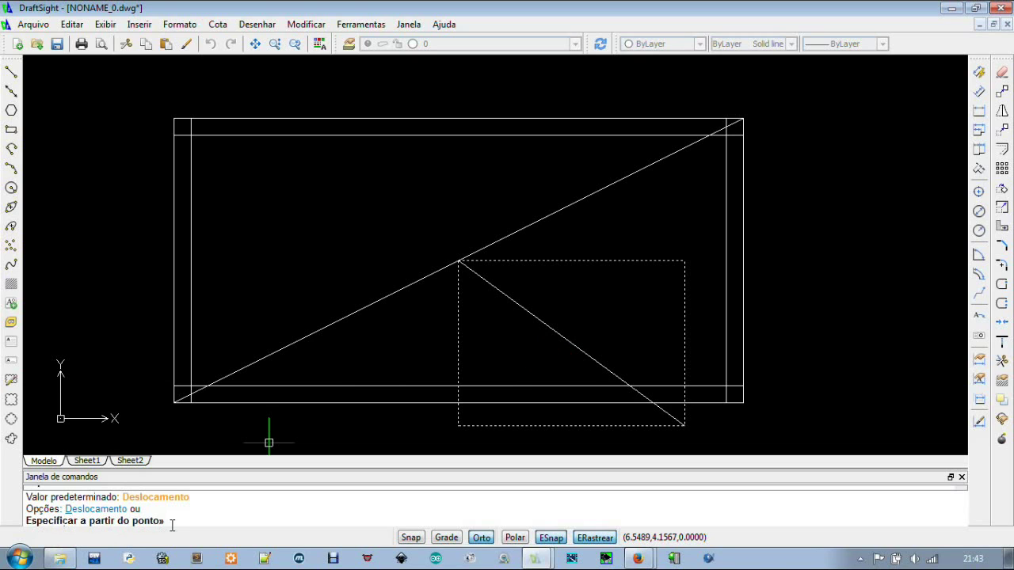
left_click(571, 343)
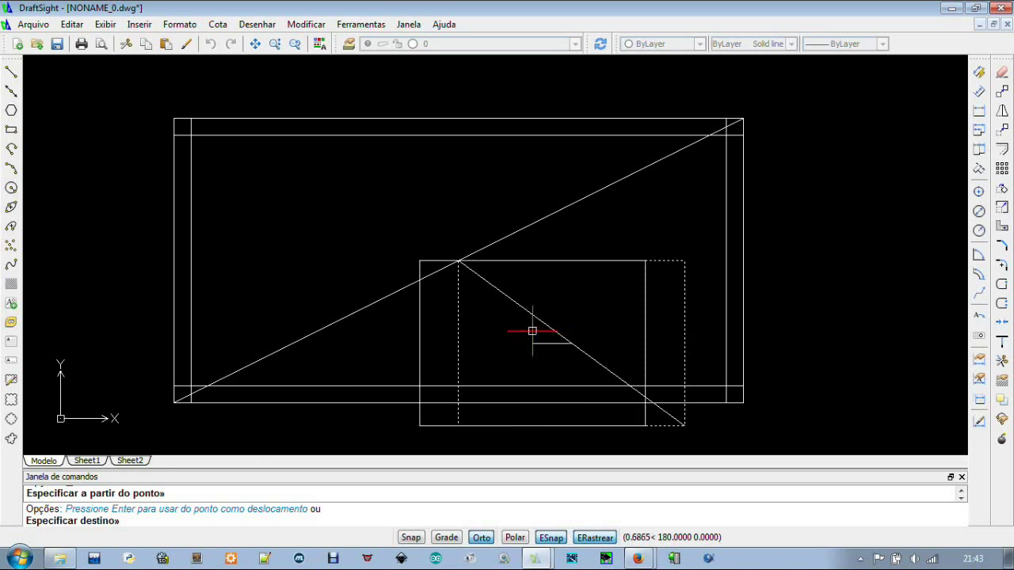
left_click(458, 260)
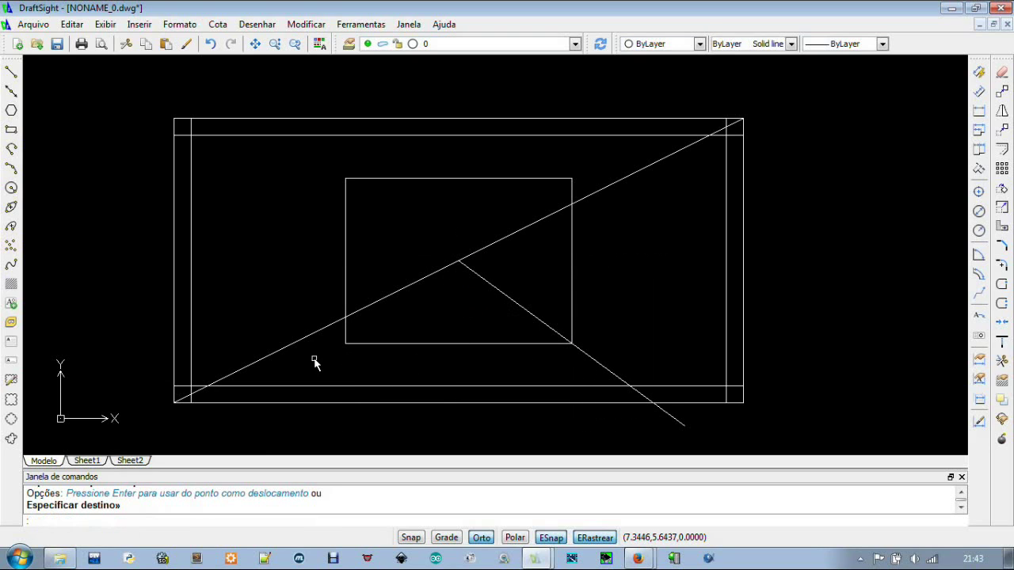
key("Escape")
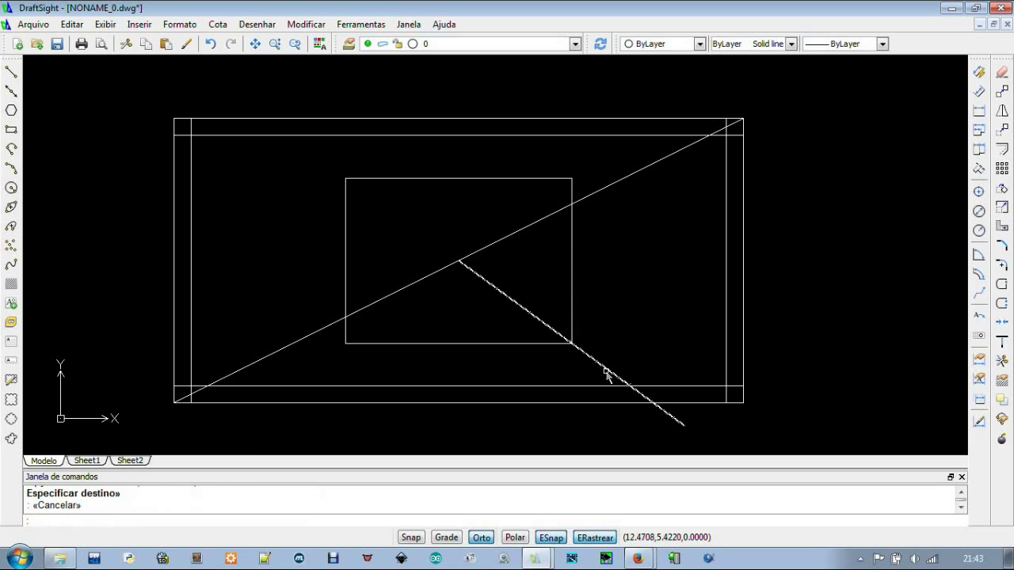
left_click(605, 369)
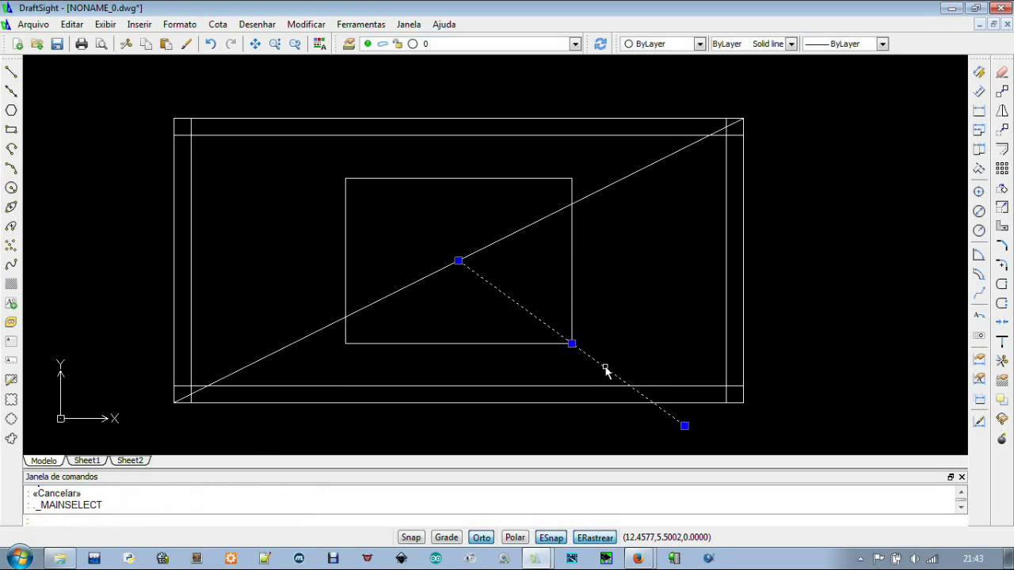
key("Delete")
type("APARAR")
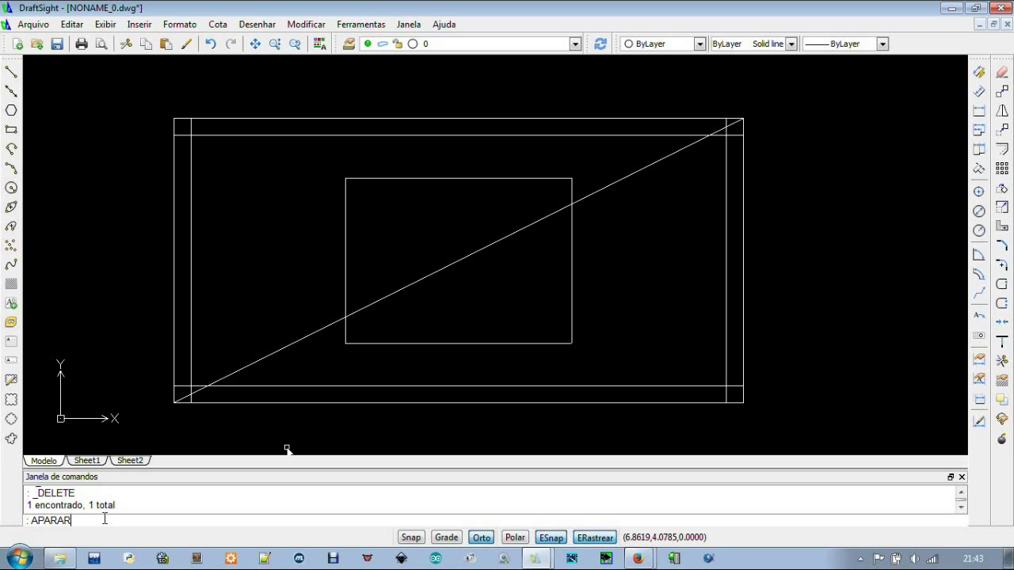
Trim the overhanging line ends at all four frame corners, using every line as a cutting edge
key("Return")
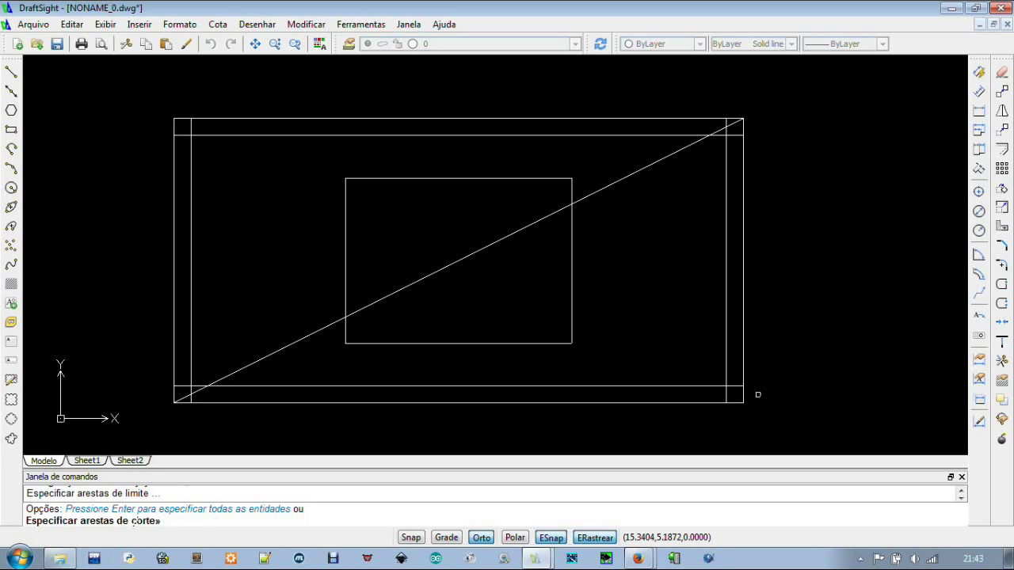
left_click(811, 430)
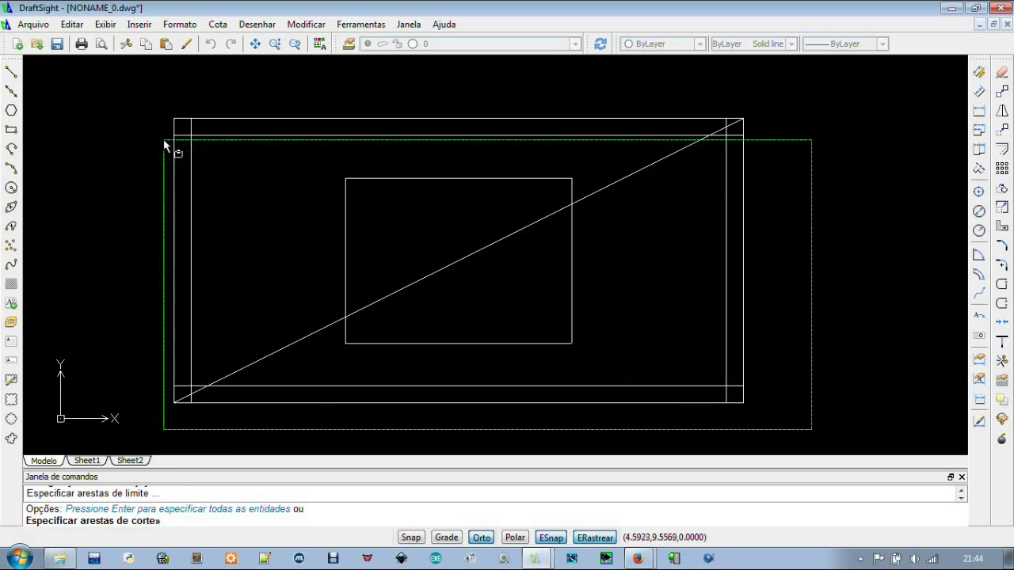
left_click(137, 88)
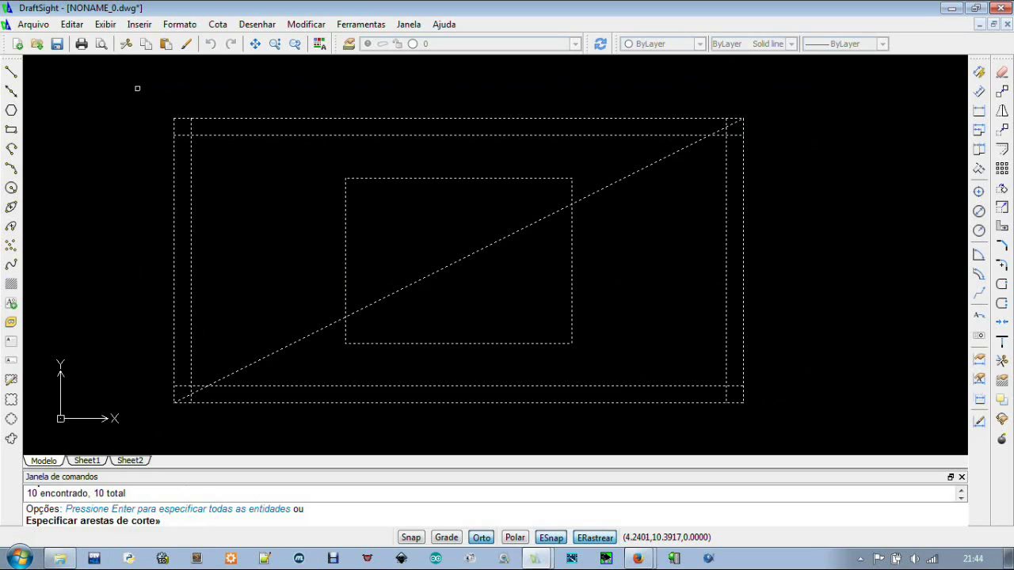
key("Return")
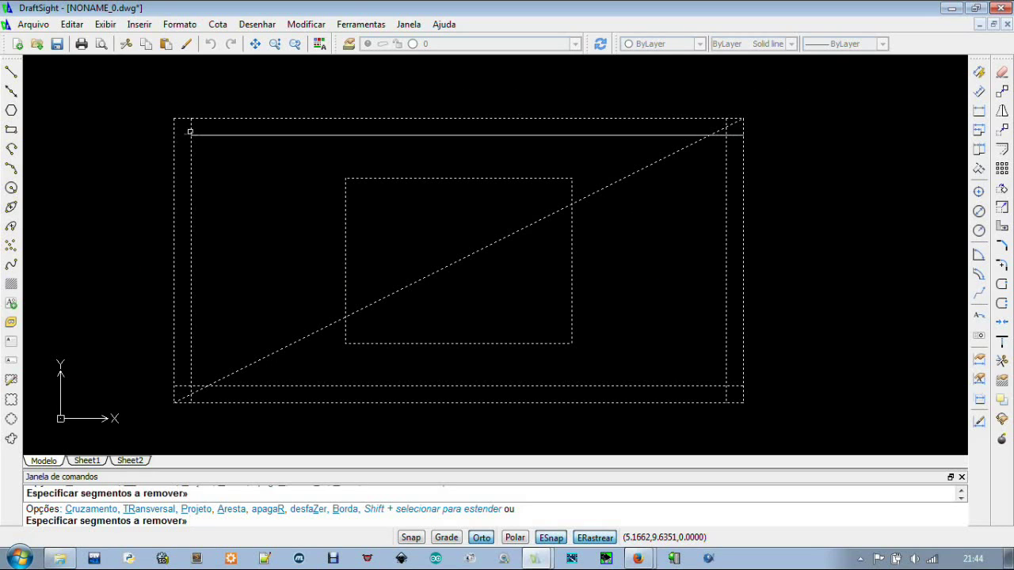
left_click(190, 129)
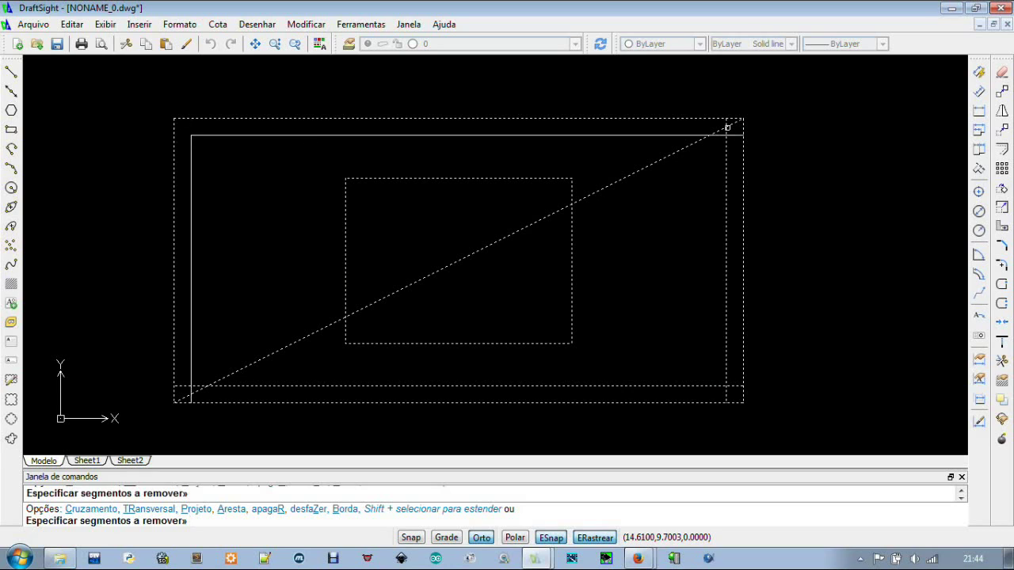
left_click(727, 126)
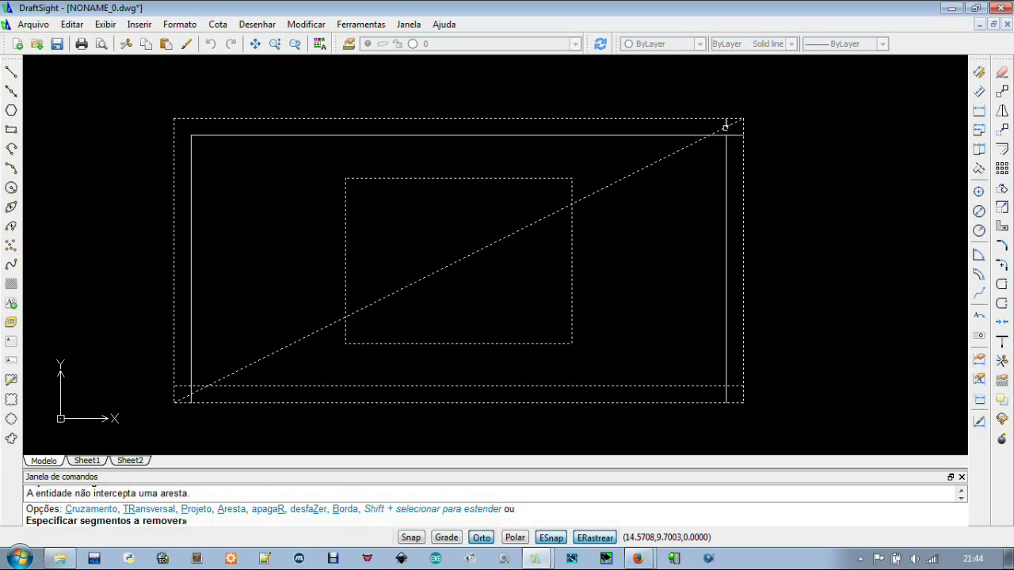
left_click(736, 134)
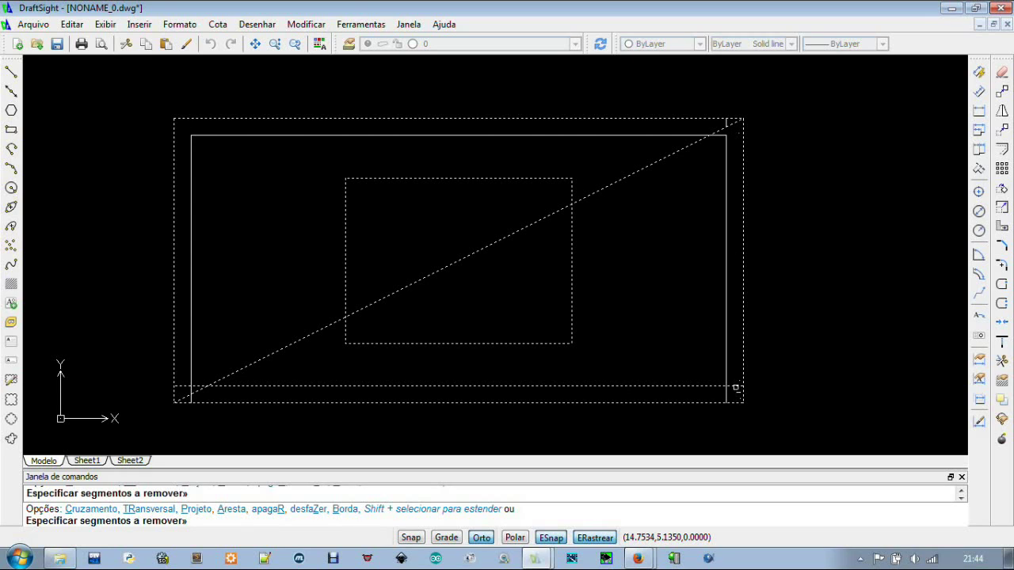
left_click(728, 392)
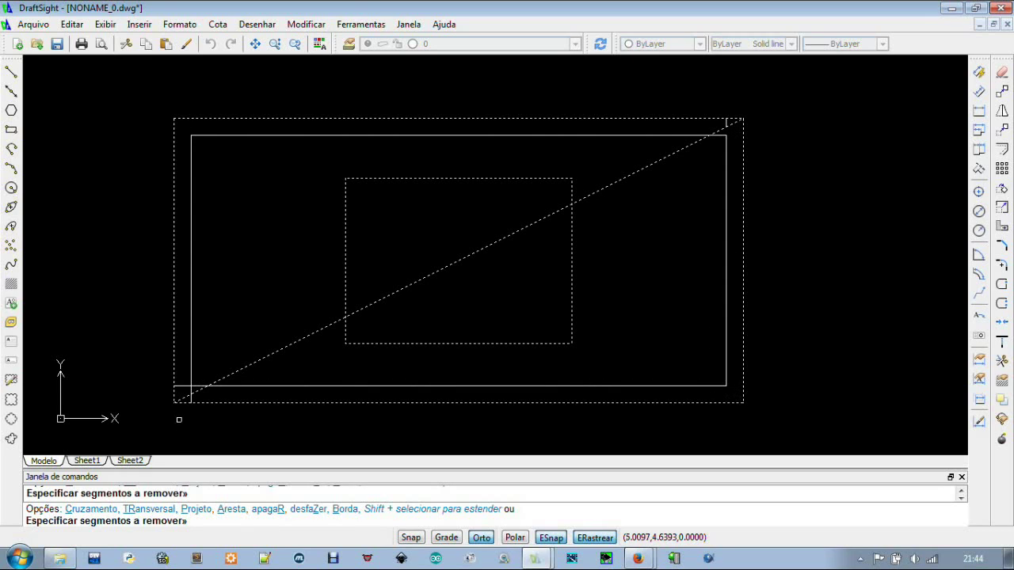
left_click(193, 394)
left_click(193, 394)
key("Escape")
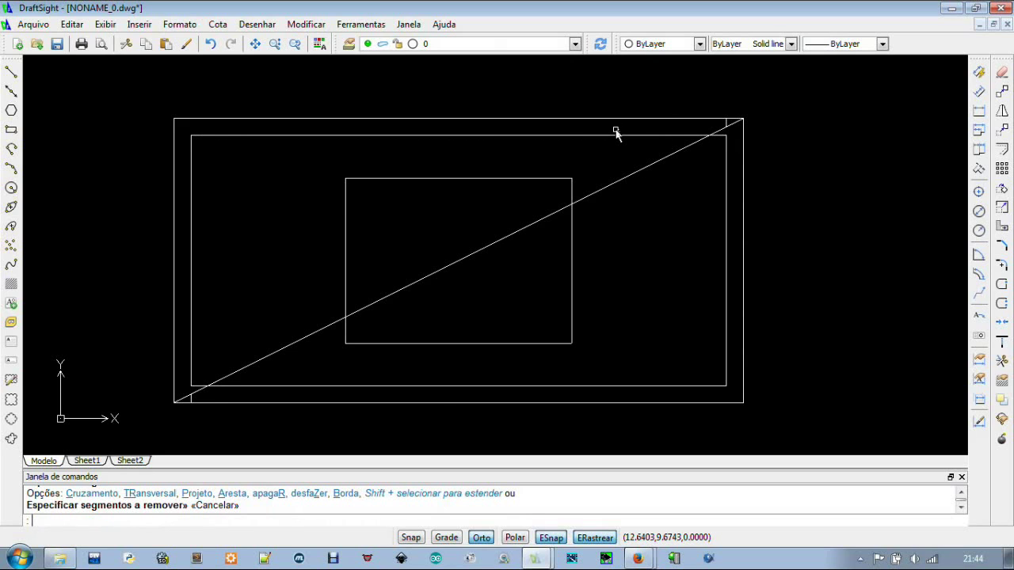
Trim the long diagonal's top-right and lower-left ends back to the inner frame
type("nota")
key("Return")
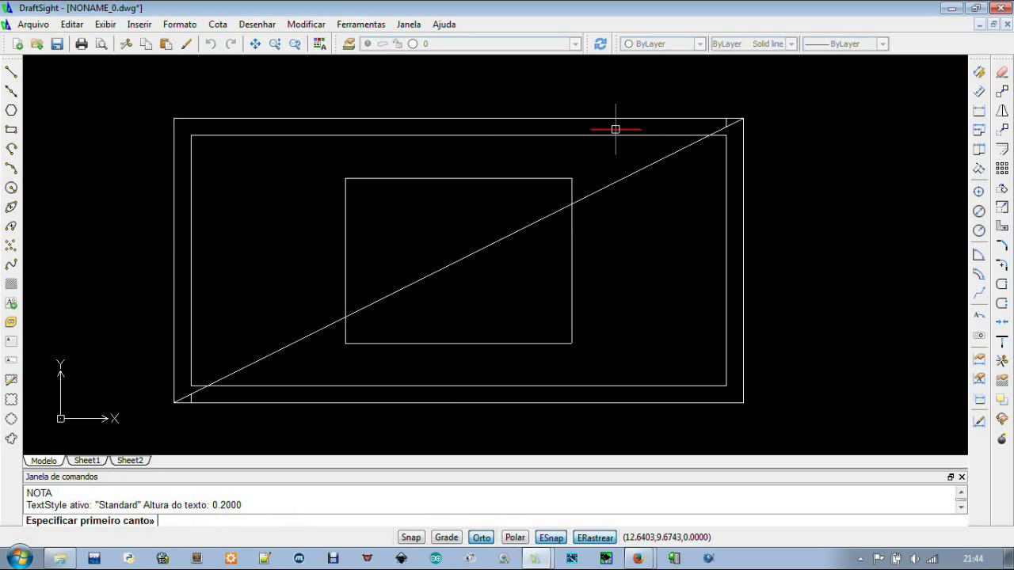
key("Escape")
key("Escape")
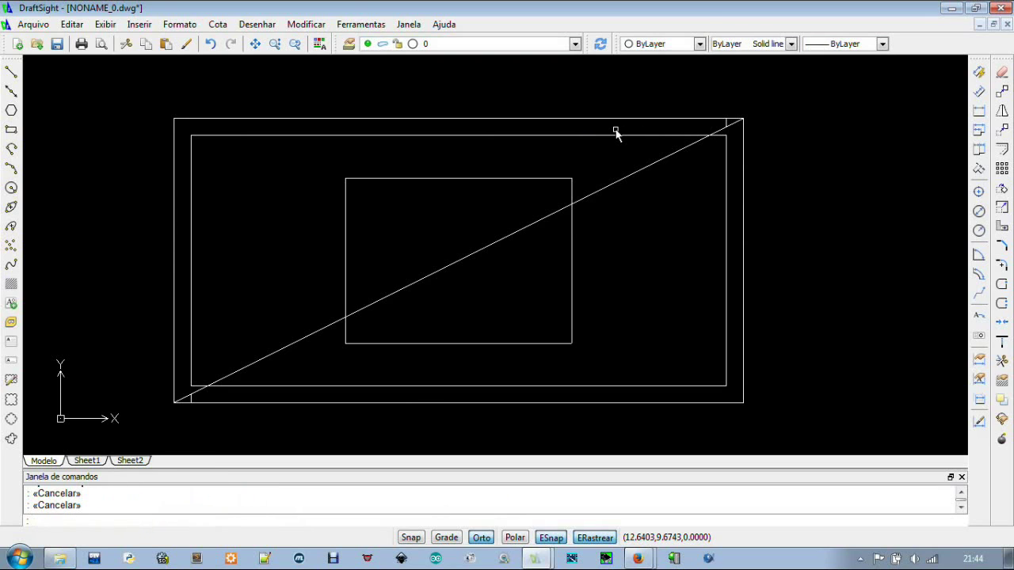
left_click(1003, 361)
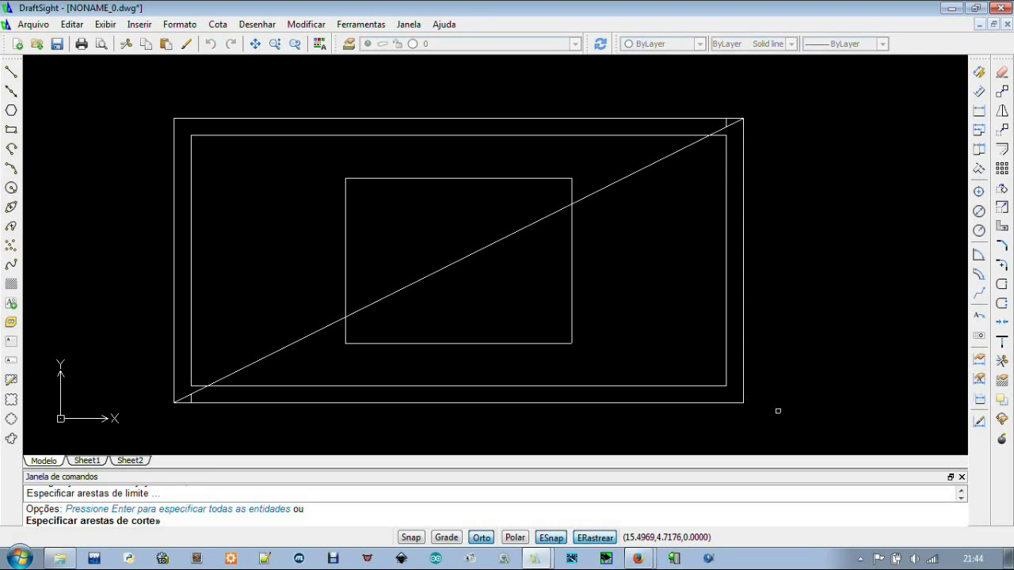
left_click(732, 415)
left_click(121, 66)
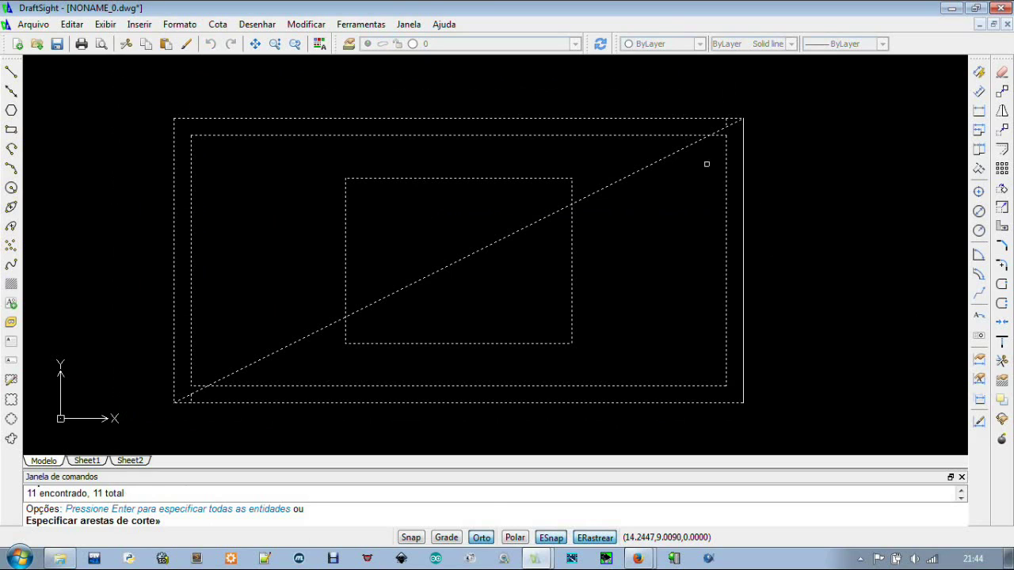
key("Return")
left_click(716, 133)
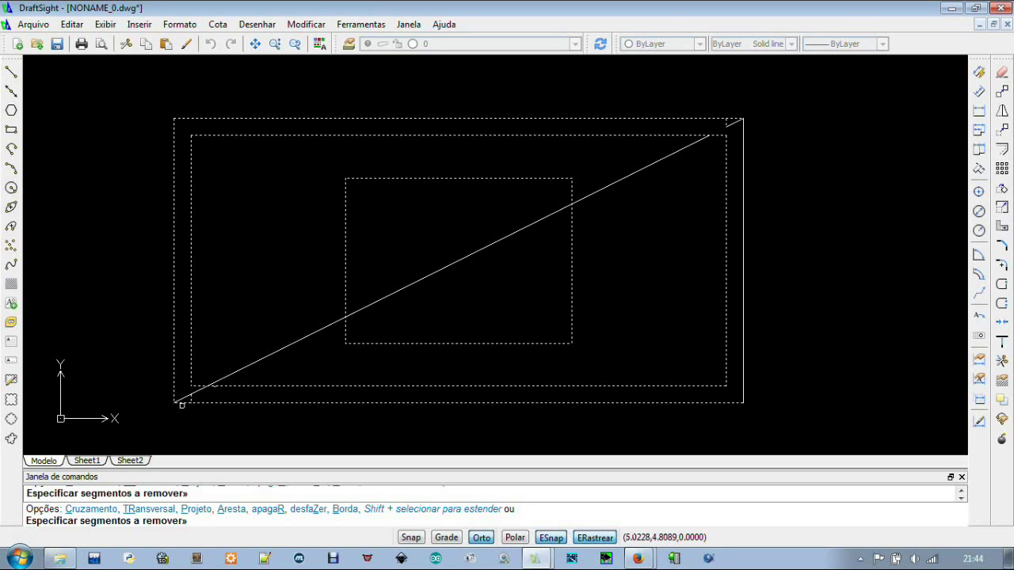
left_click(197, 391)
key("Escape")
key("Escape")
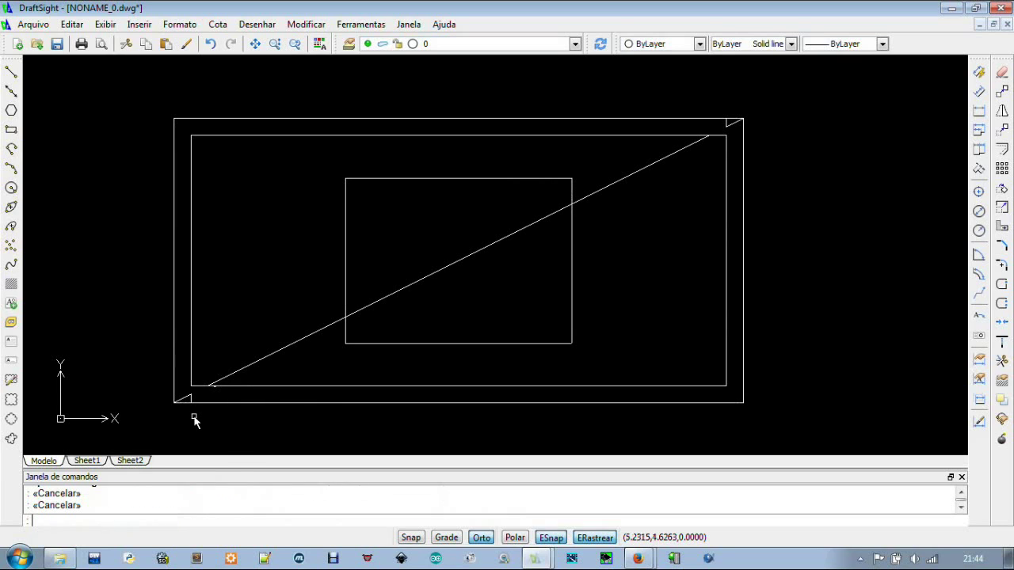
Delete the leftover diagonal segment at the lower-left corner
left_click(187, 401)
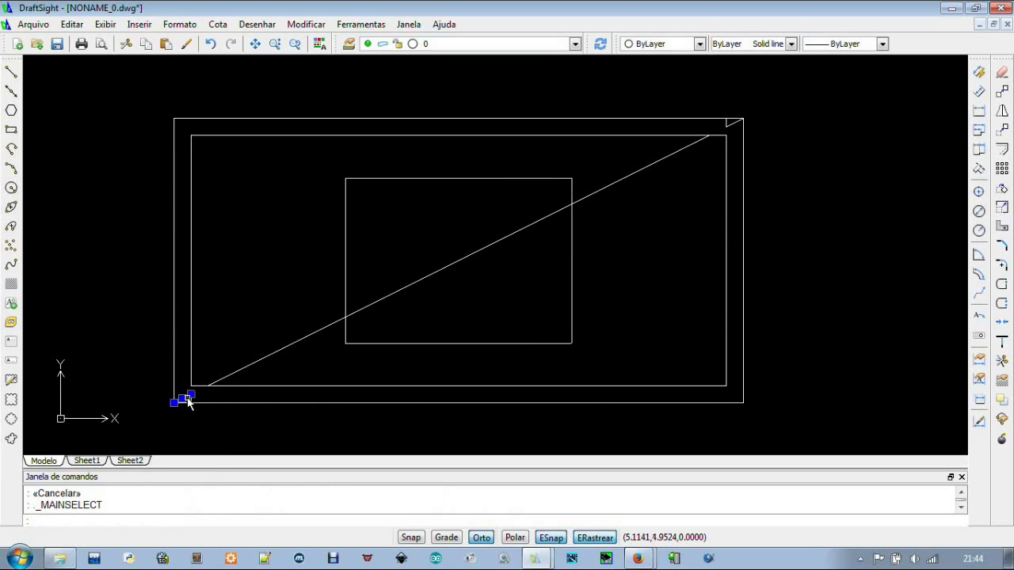
key("Delete")
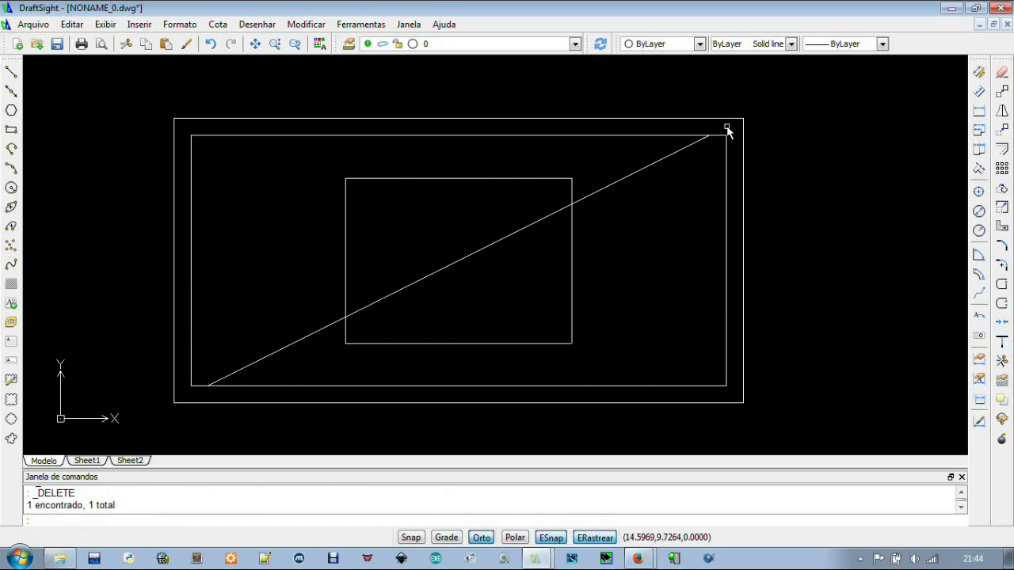
key("Escape")
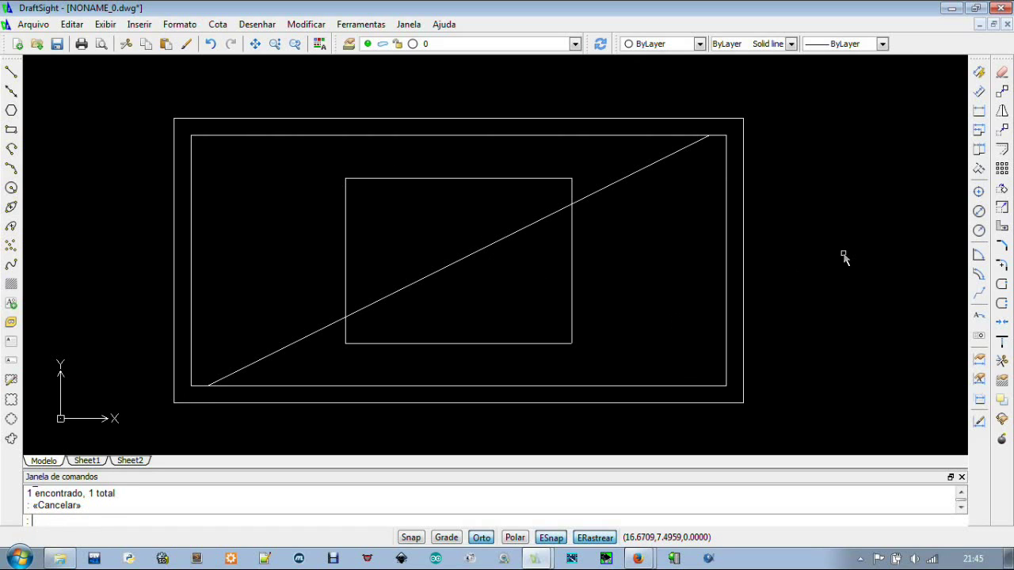
Set the fillet radius to 0.5 and round the inner rectangle's top-left corner
left_click(1002, 267)
type("R")
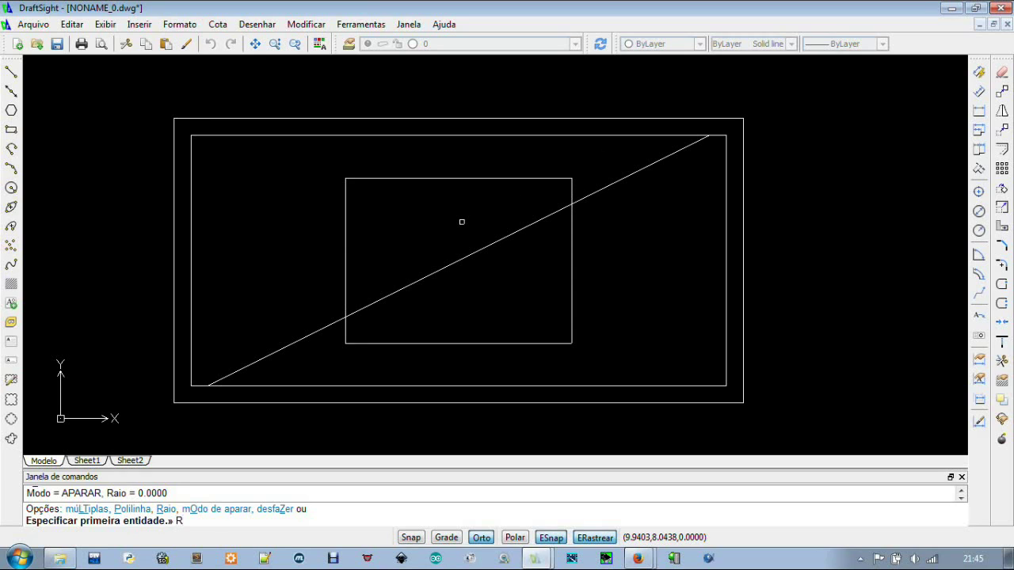
key("Return")
type("0.5")
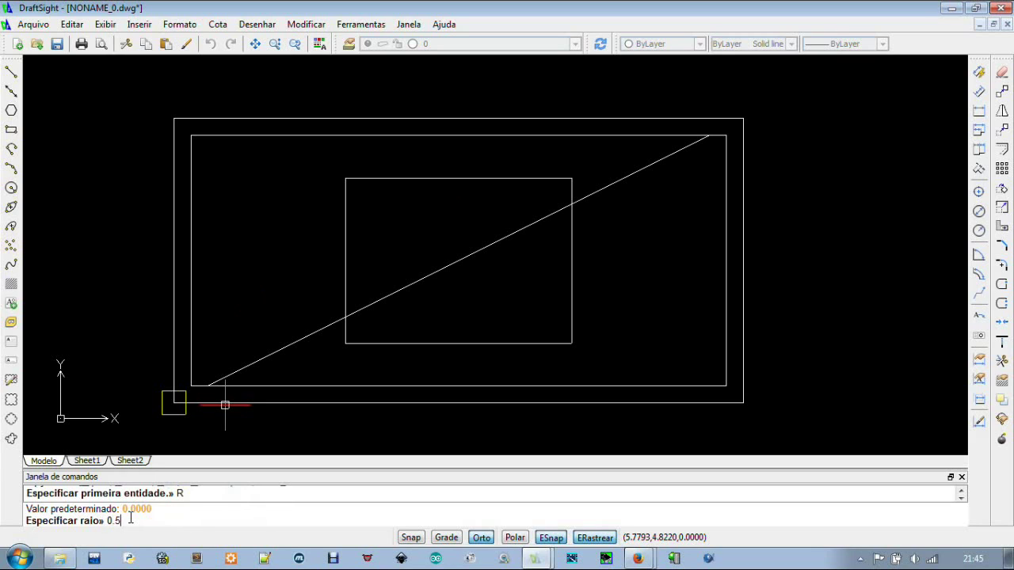
key("Return")
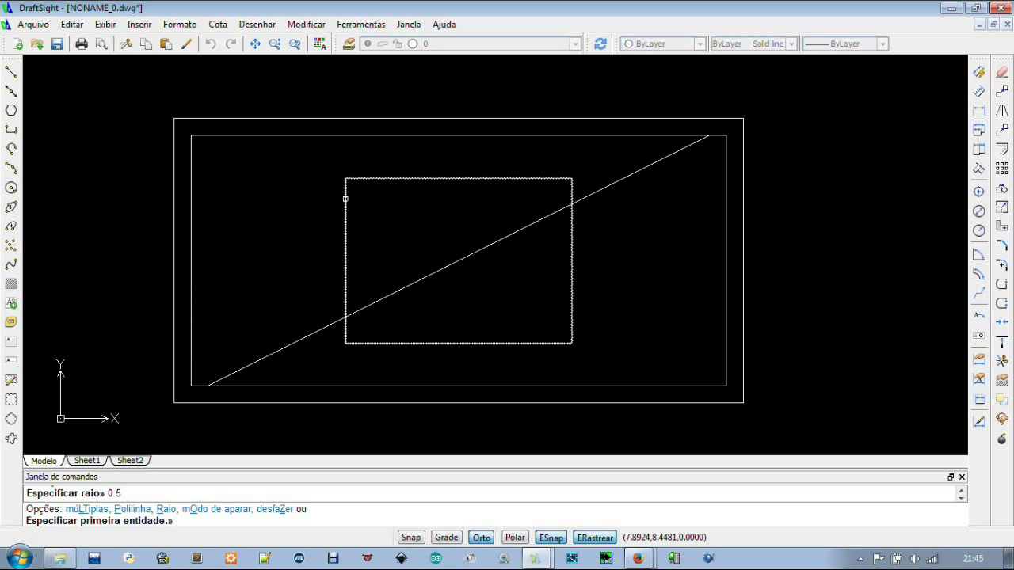
left_click(343, 197)
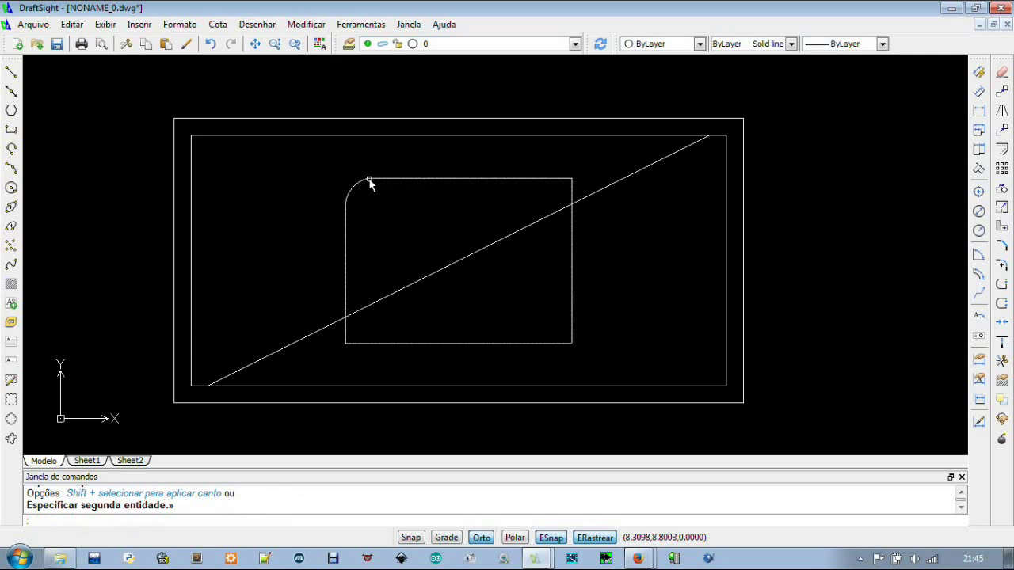
left_click(369, 183)
key("Return")
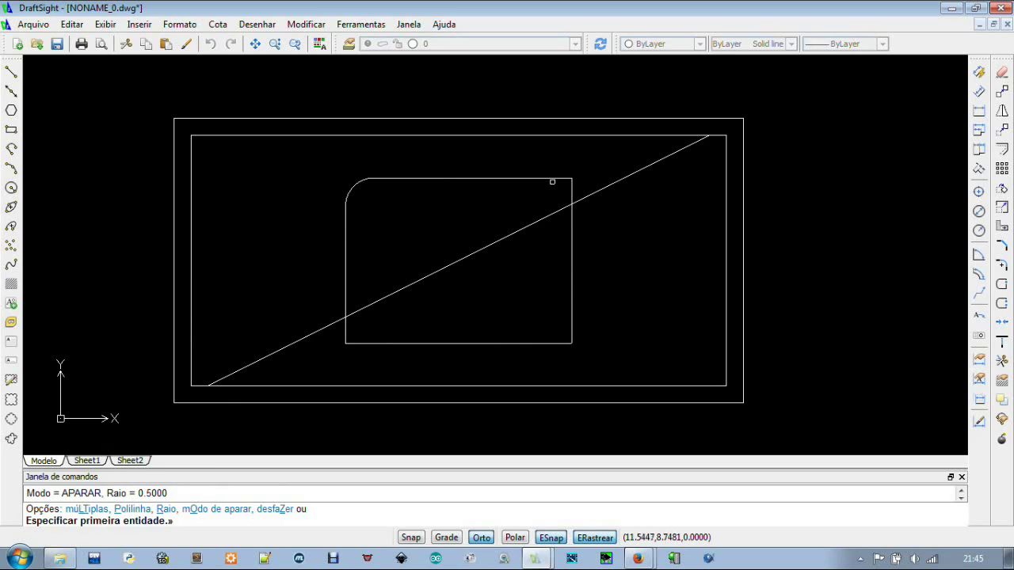
Round the top-right, bottom-right and bottom-left corners with the same 0.5 fillet
left_click(555, 179)
left_click(570, 213)
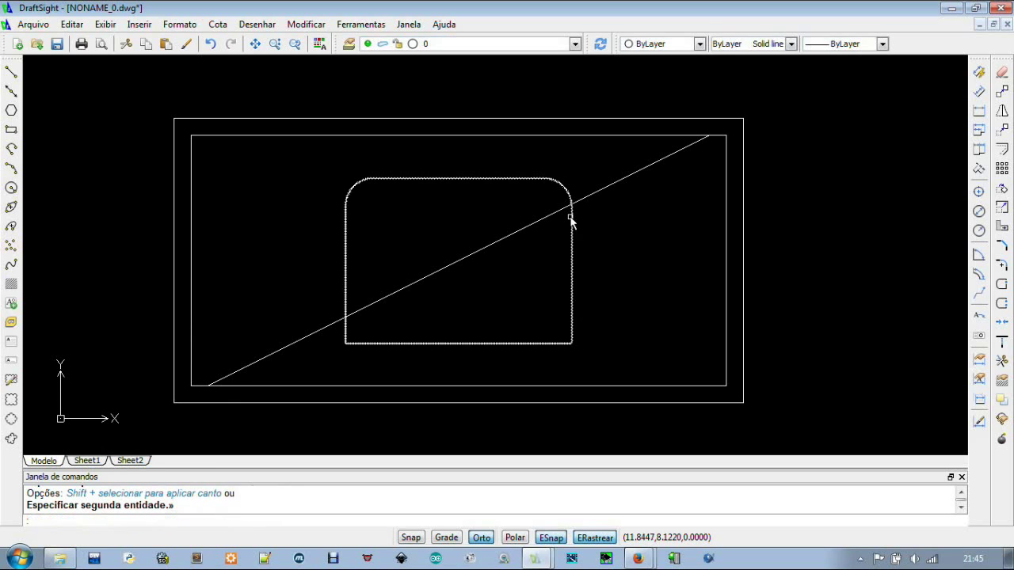
key("Return")
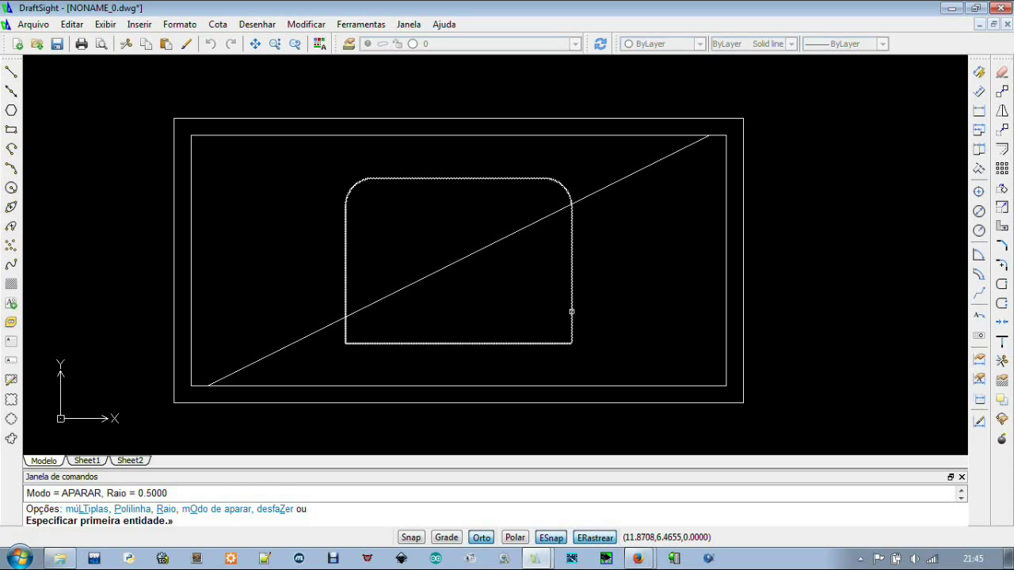
left_click(571, 312)
left_click(554, 342)
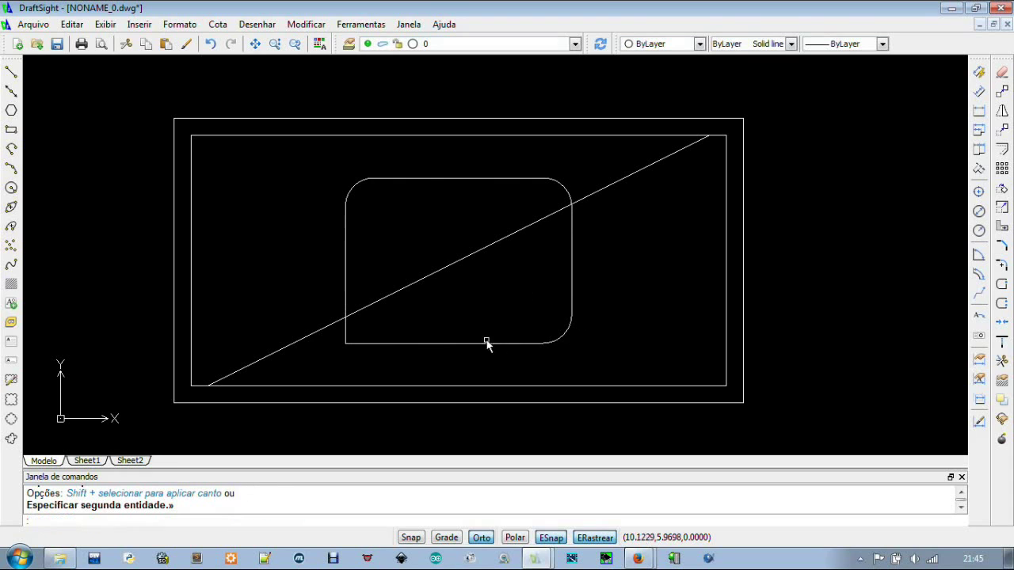
key("Return")
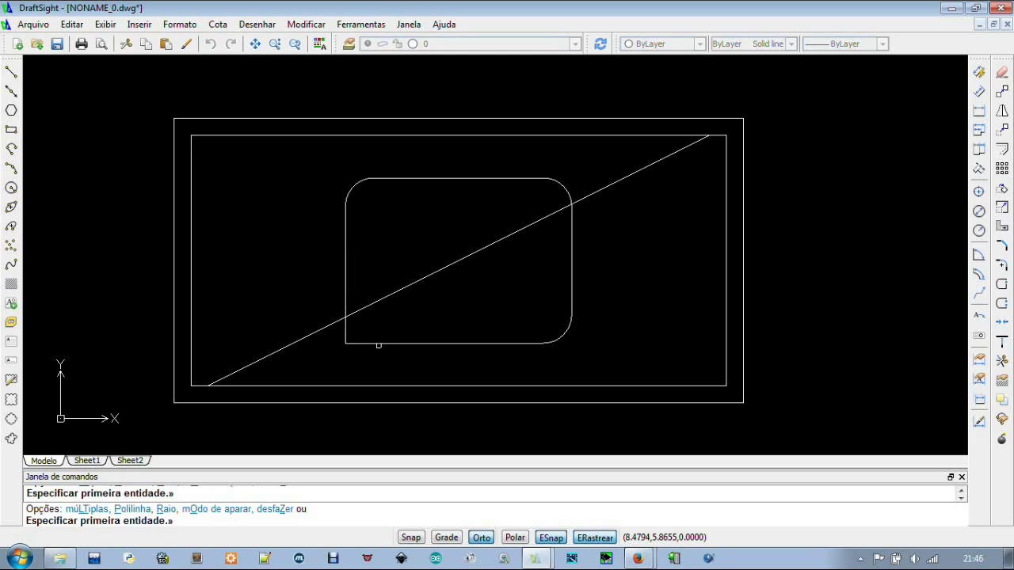
left_click(380, 341)
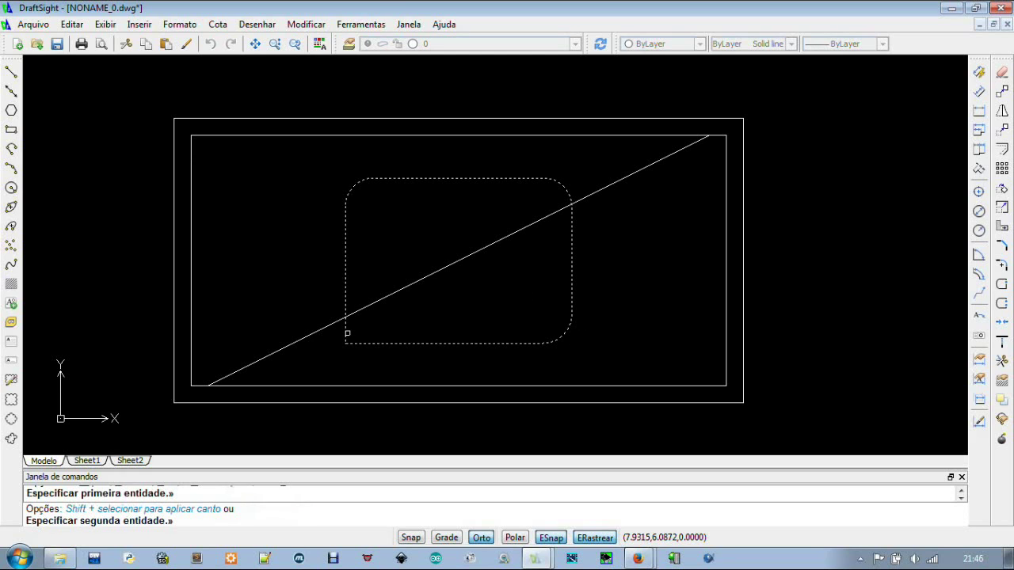
left_click(346, 333)
key("Return")
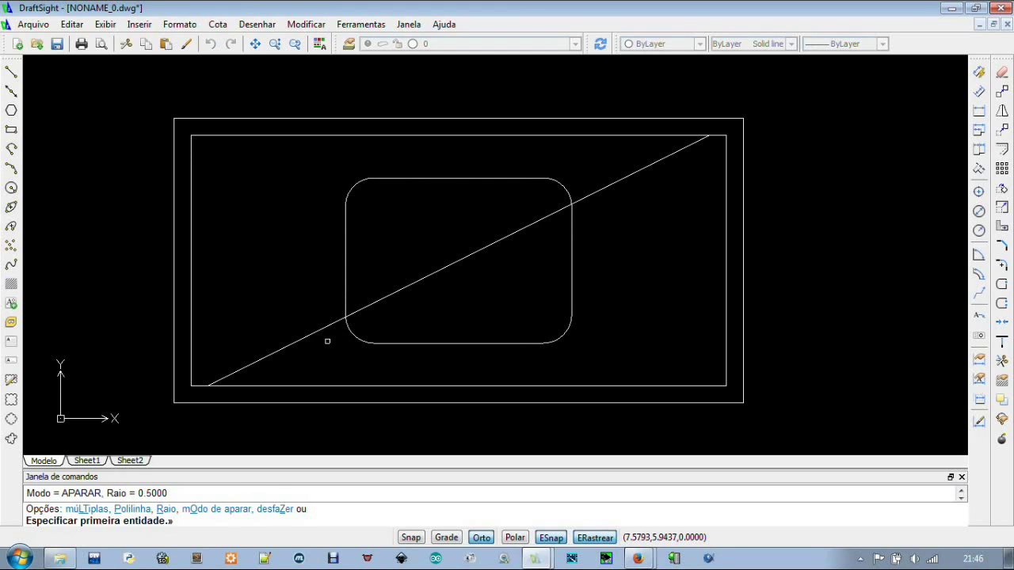
key("Escape")
key("Escape")
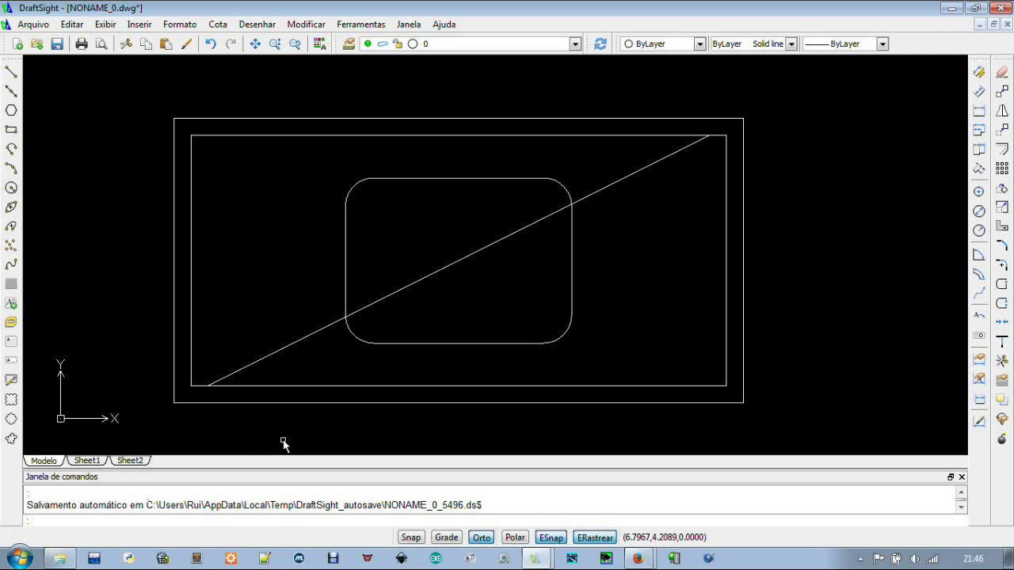
type("CIR")
type("CULO")
key("Return")
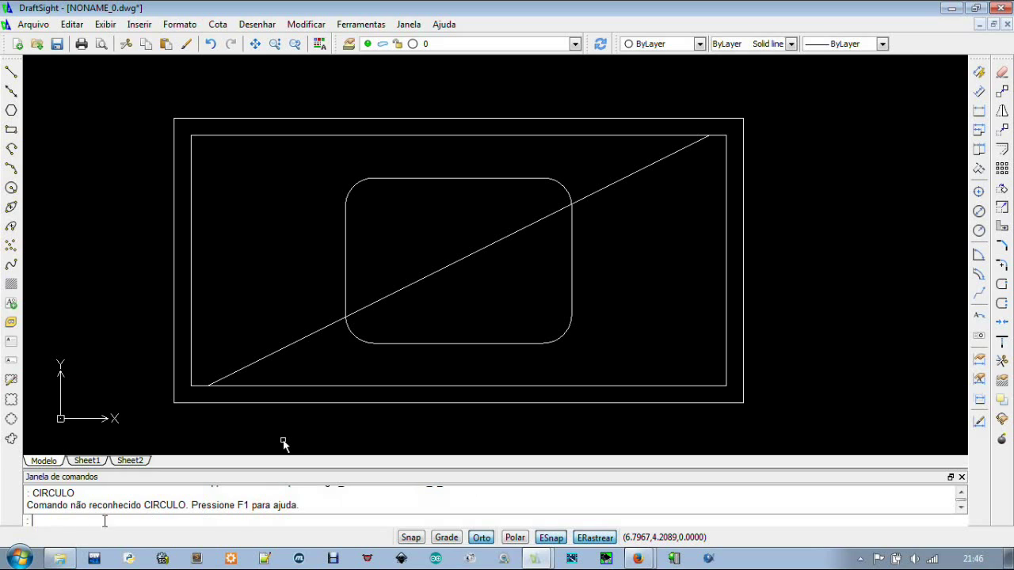
Draw a small circle centred on the diagonal's midpoint
left_click(12, 188)
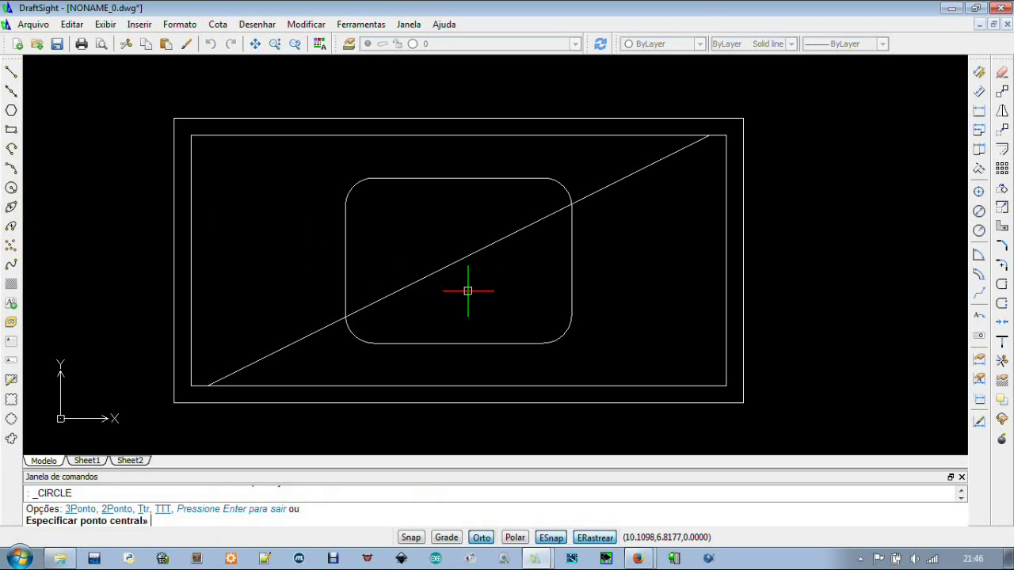
left_click(458, 260)
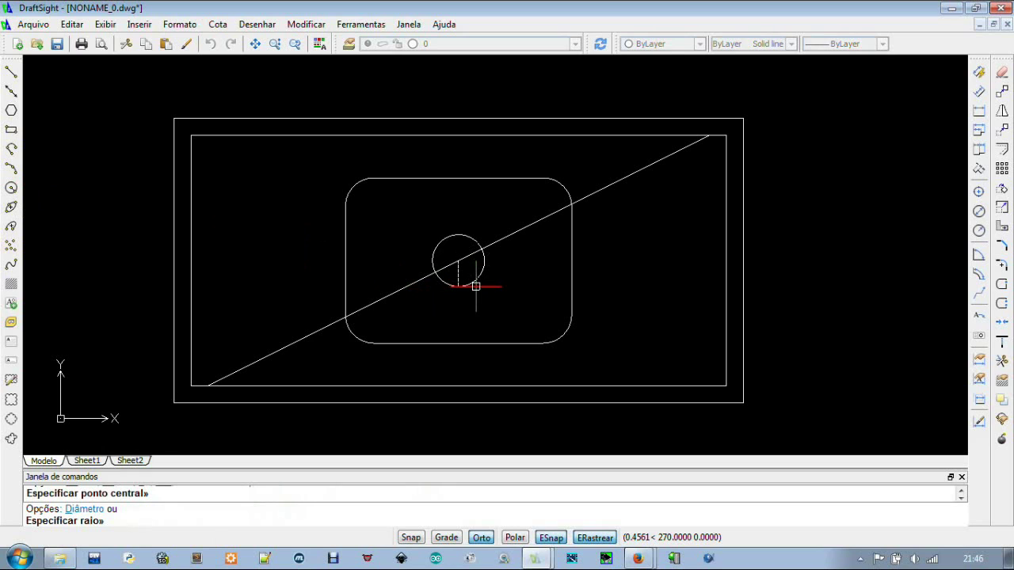
left_click(472, 277)
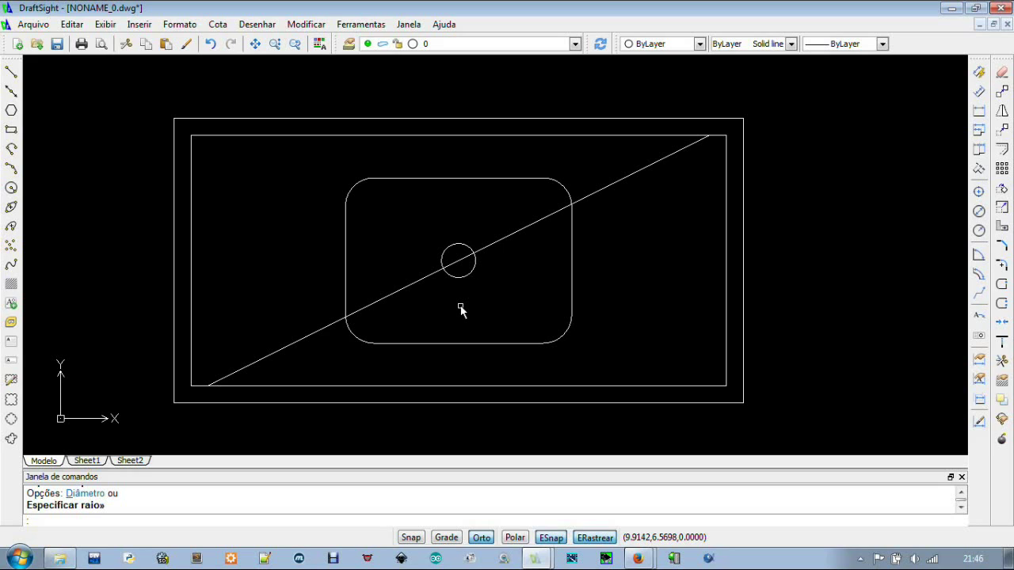
Offset the circle 0.2 inward to create a smaller concentric circle
key("Return")
key("Up")
key("Up")
key("Up")
key("Up")
key("Down")
key("Down")
key("Down")
key("Down")
key("Down")
key("Down")
key("Up")
key("Return")
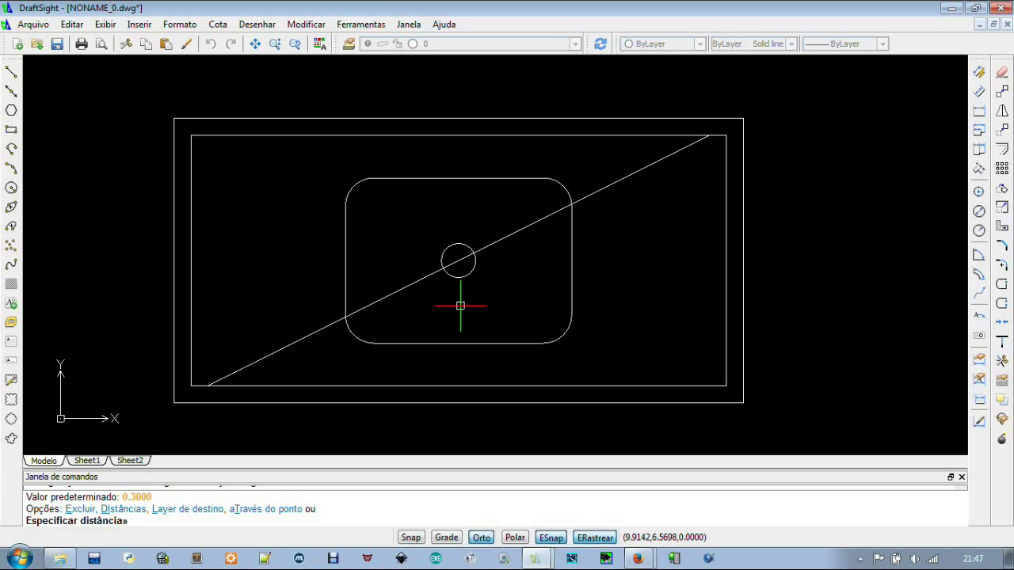
type("0.")
type("2")
key("Return")
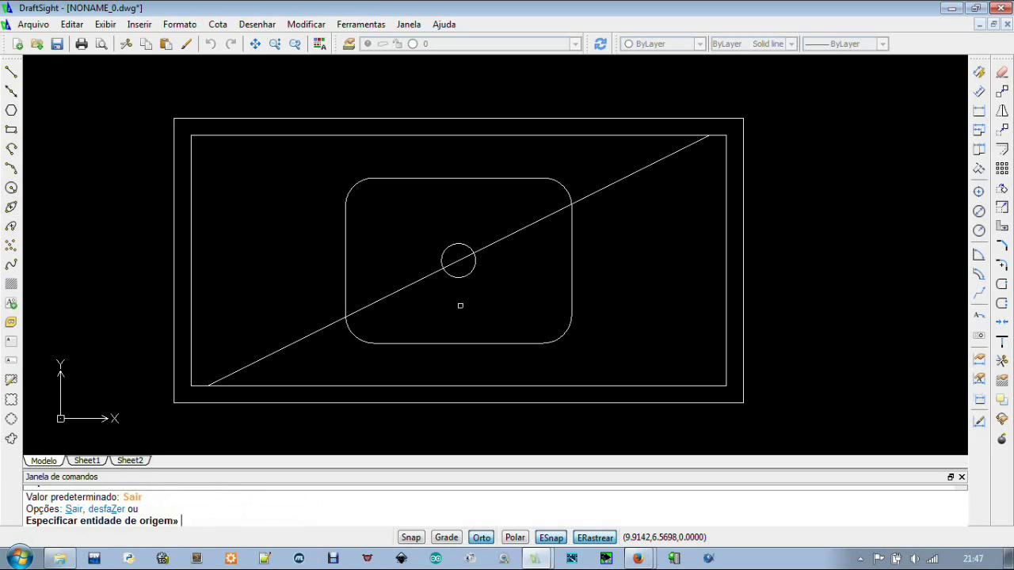
left_click(470, 271)
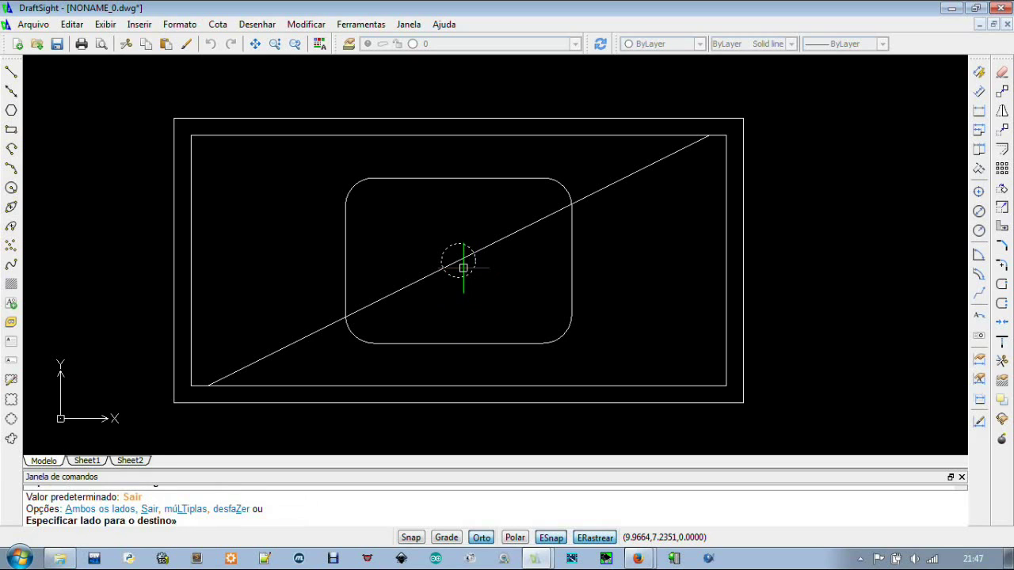
left_click(462, 267)
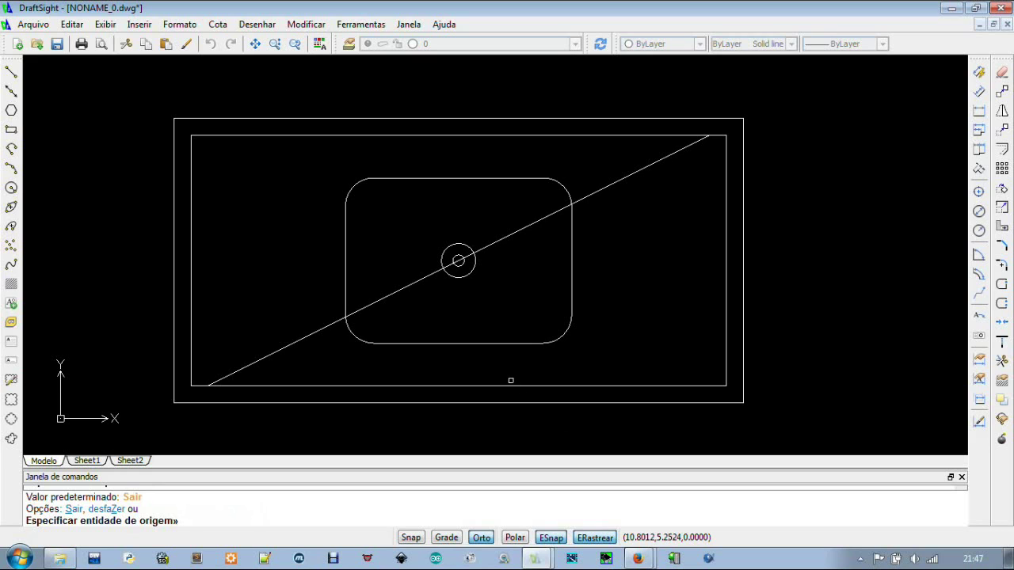
key("Escape")
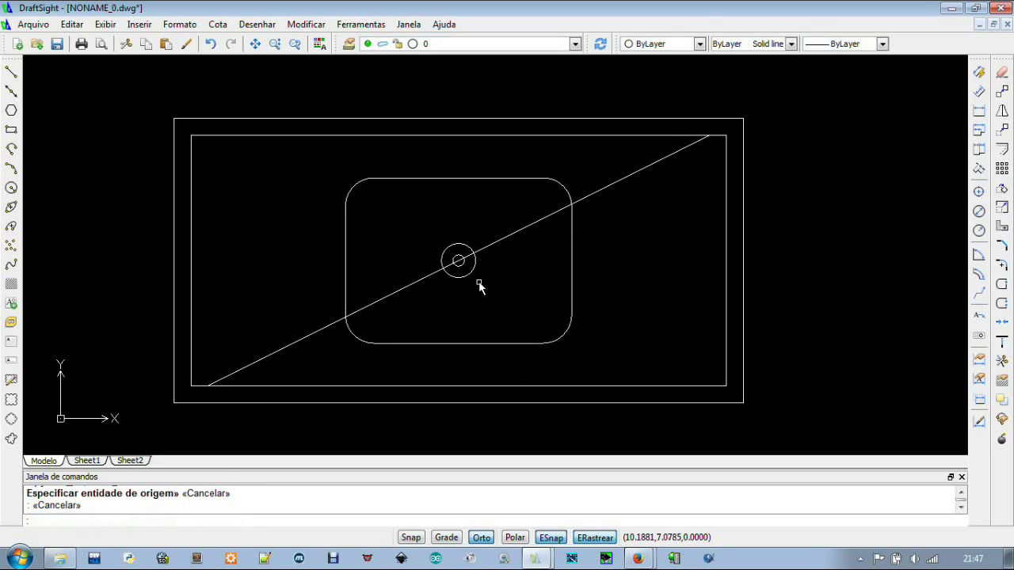
Delete the long diagonal line from the drawing
left_click(508, 237)
key("Delete")
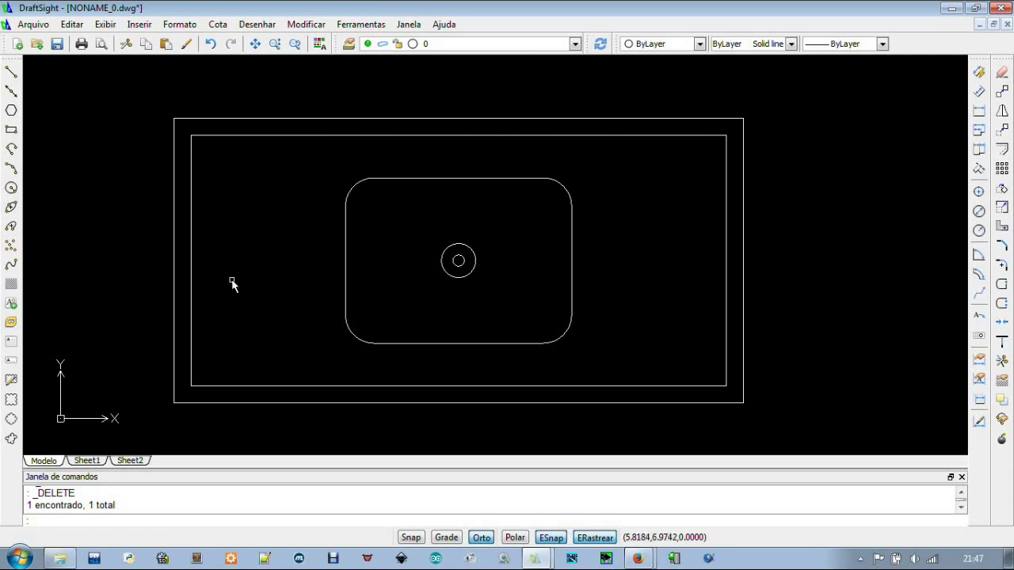
type("TE")
type("XTO")
key("Return")
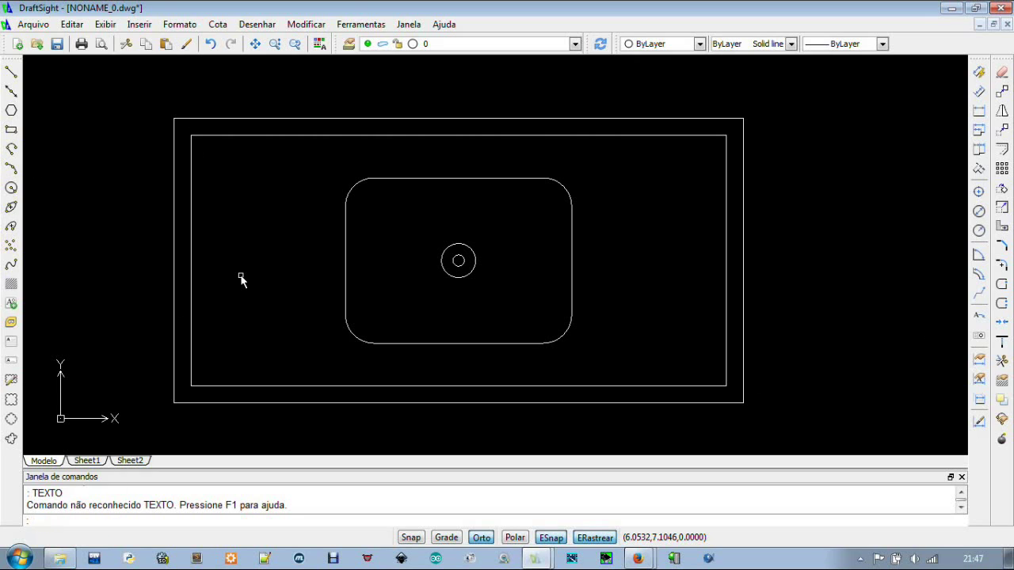
type("T")
type("EXT")
key("Return")
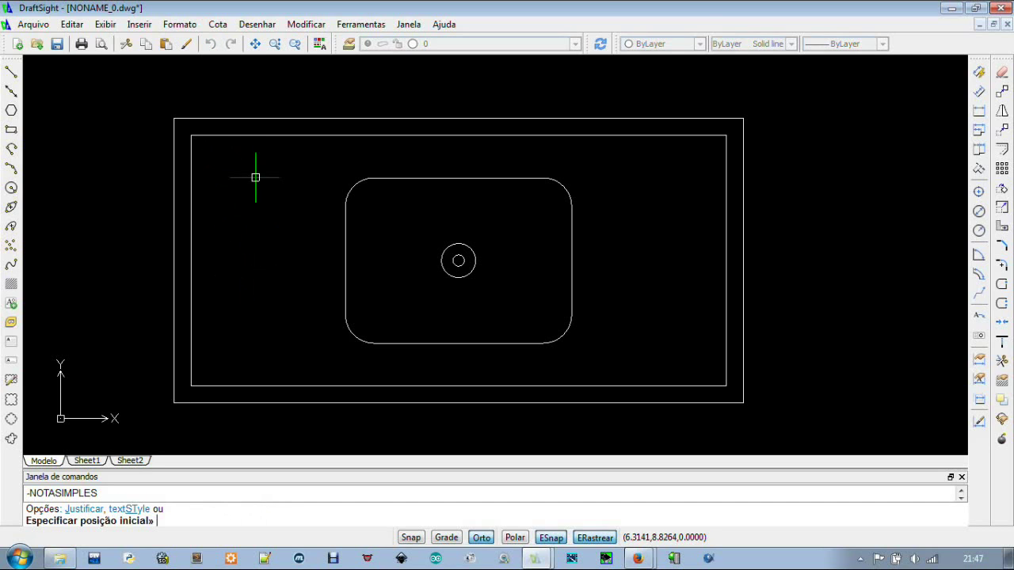
left_click(246, 145)
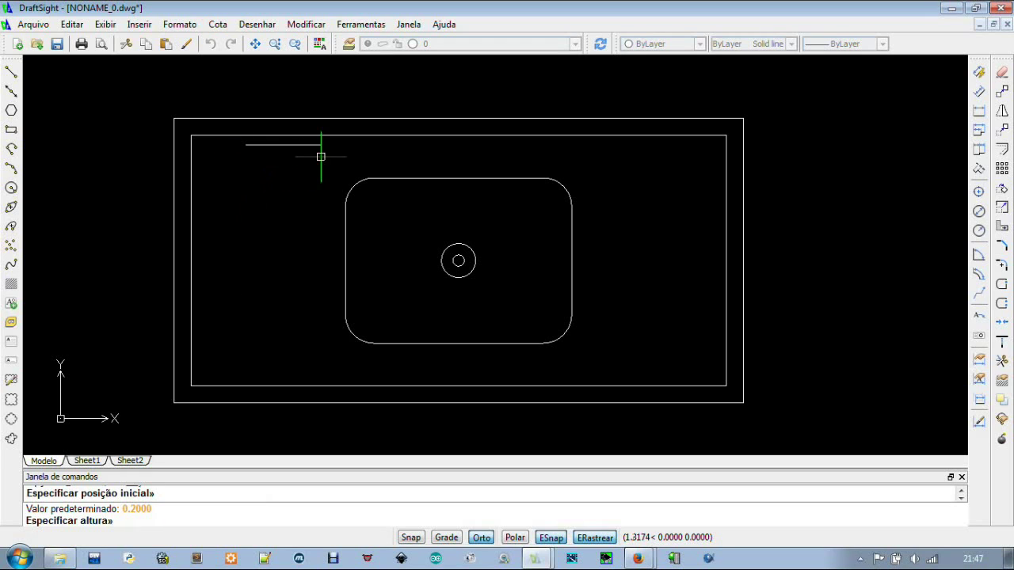
left_click(362, 149)
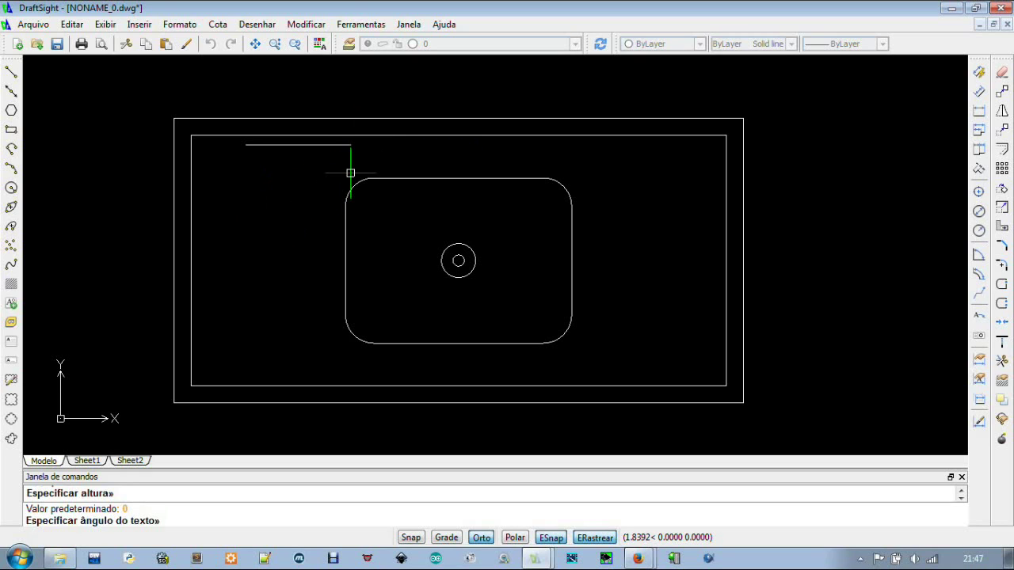
left_click(349, 159)
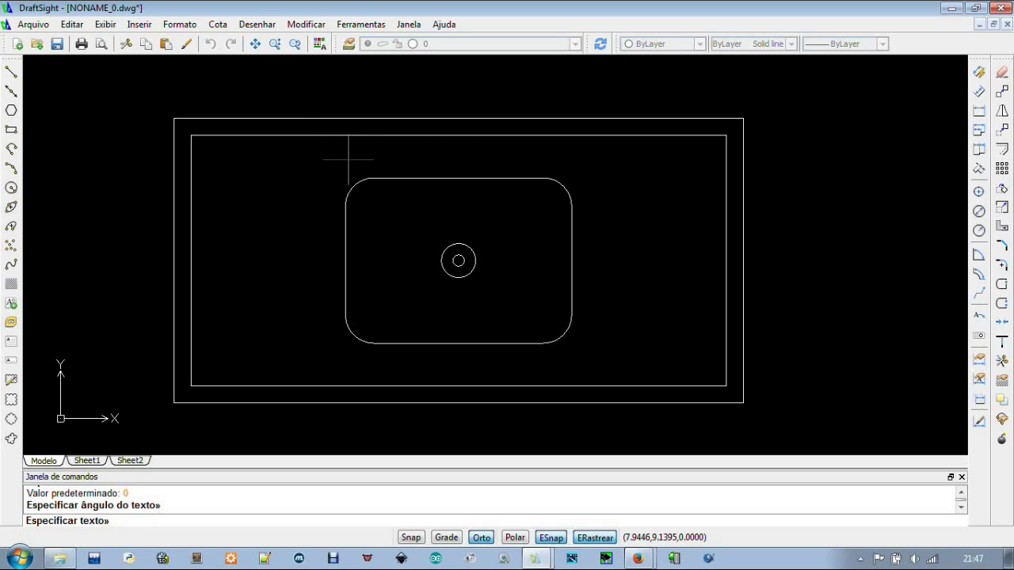
type("KJJ")
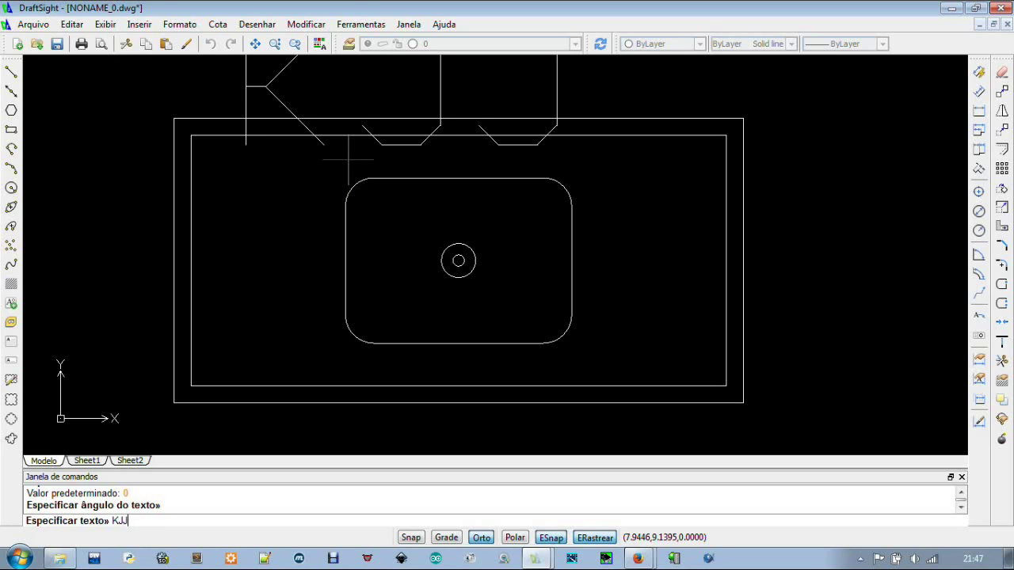
key("BackSpace")
key("BackSpace")
key("BackSpace")
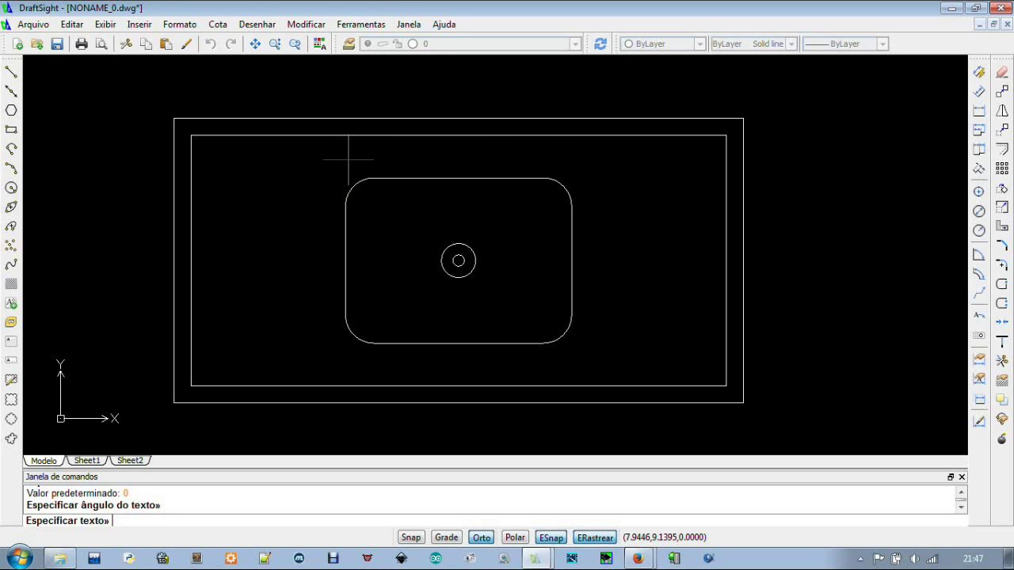
key("Escape")
key("Escape")
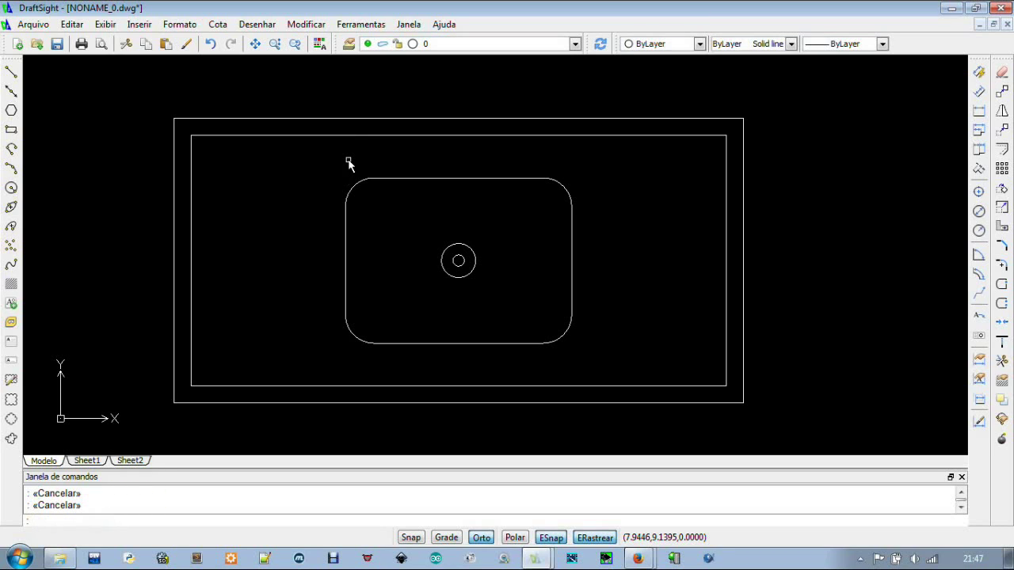